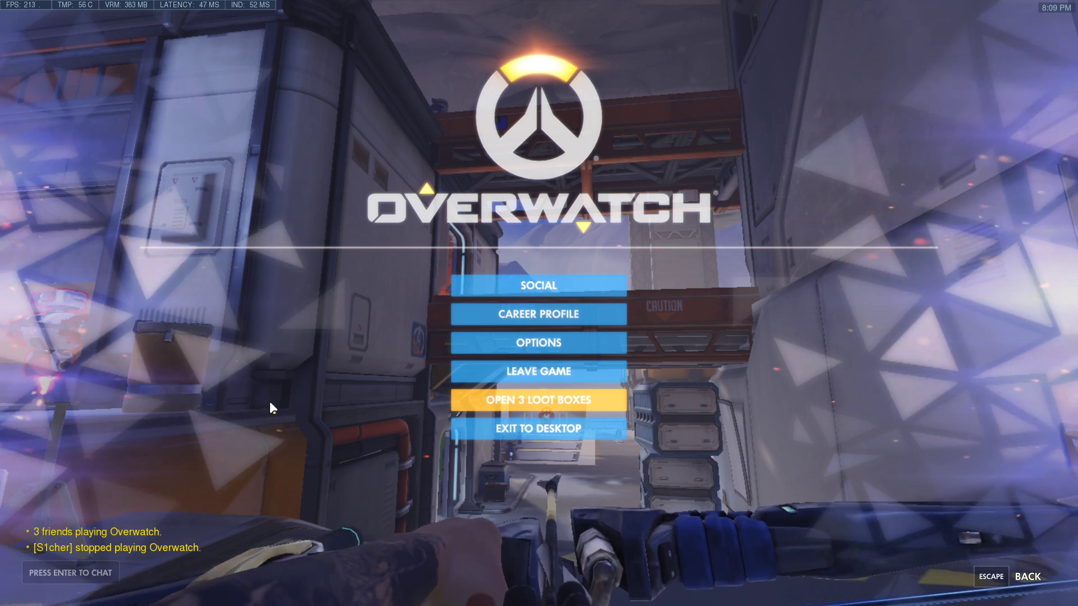
click(486, 345)
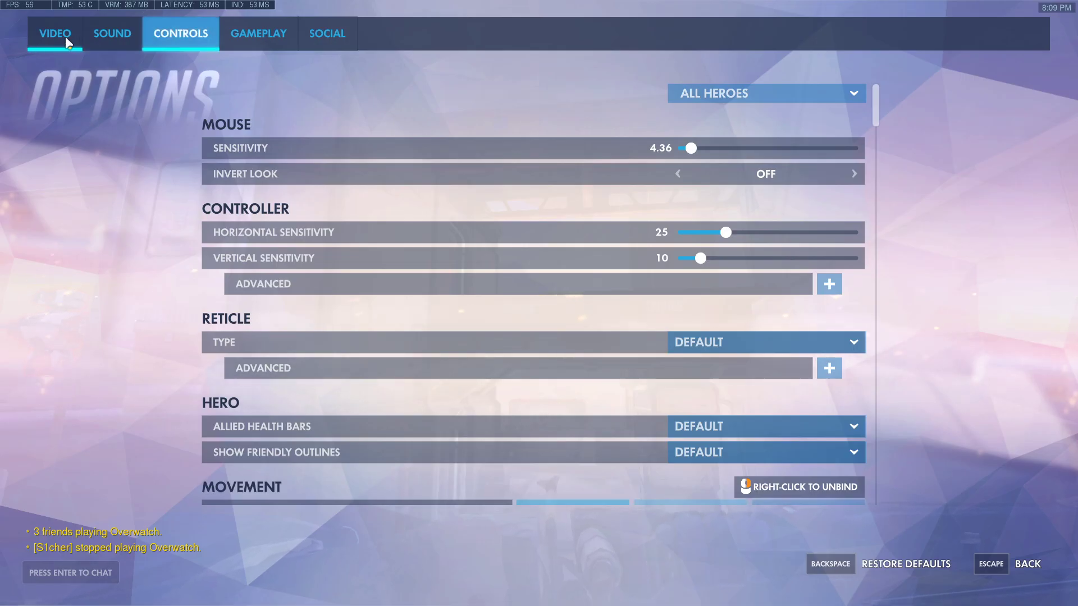
click(65, 36)
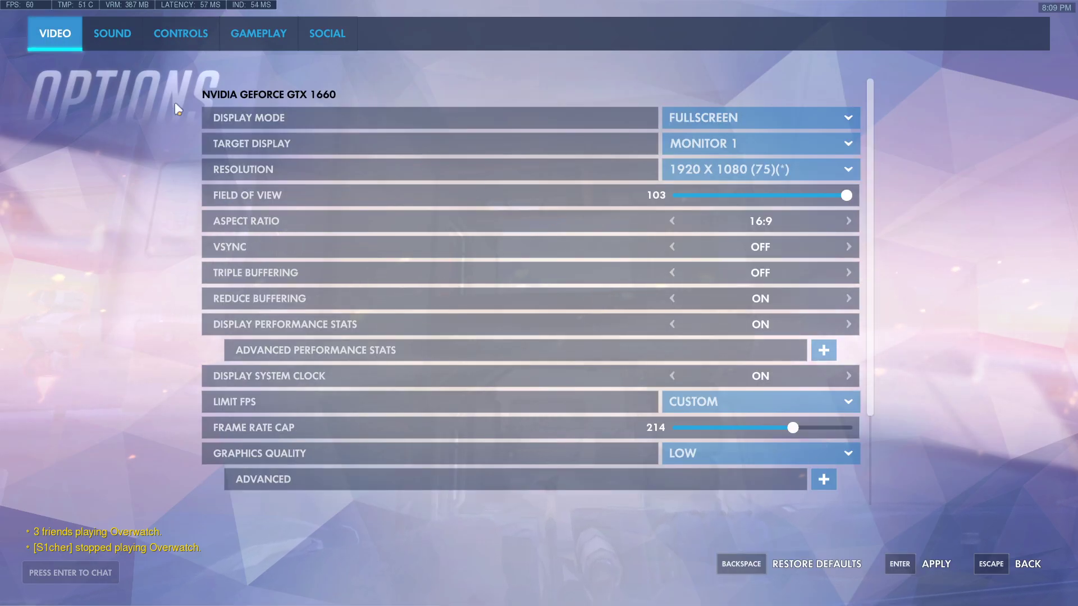
click(1045, 568)
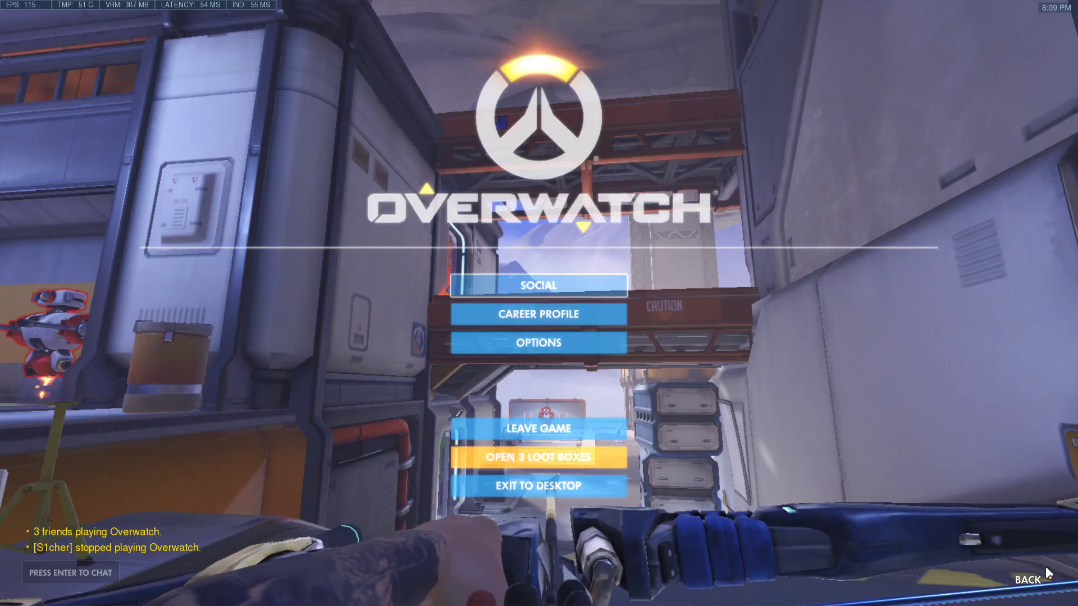
click(1036, 582)
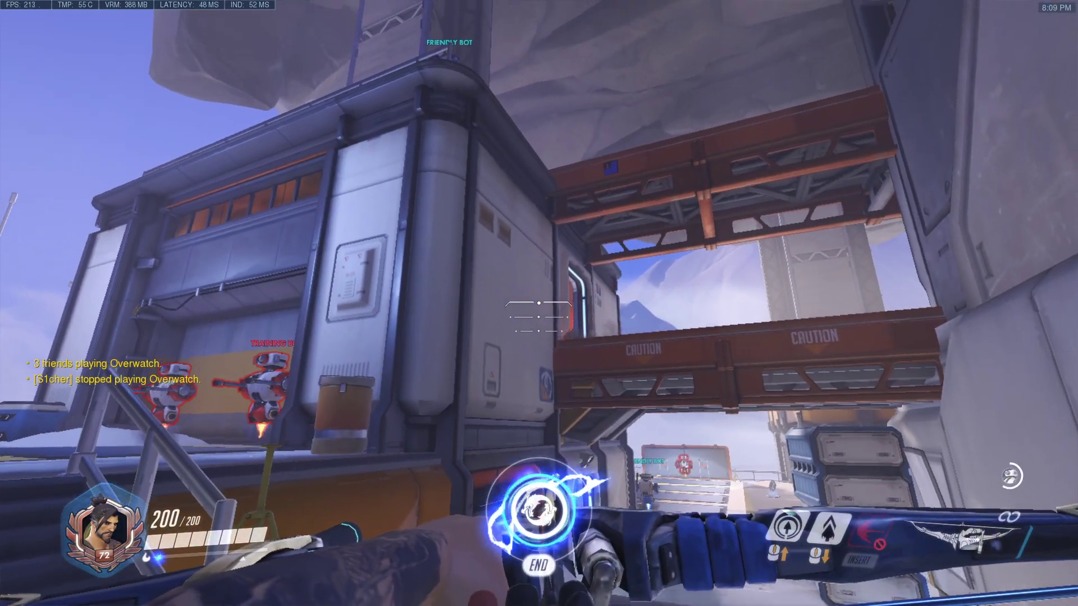
Open the game's video options and set the display mode to Fullscreen
key(Escape)
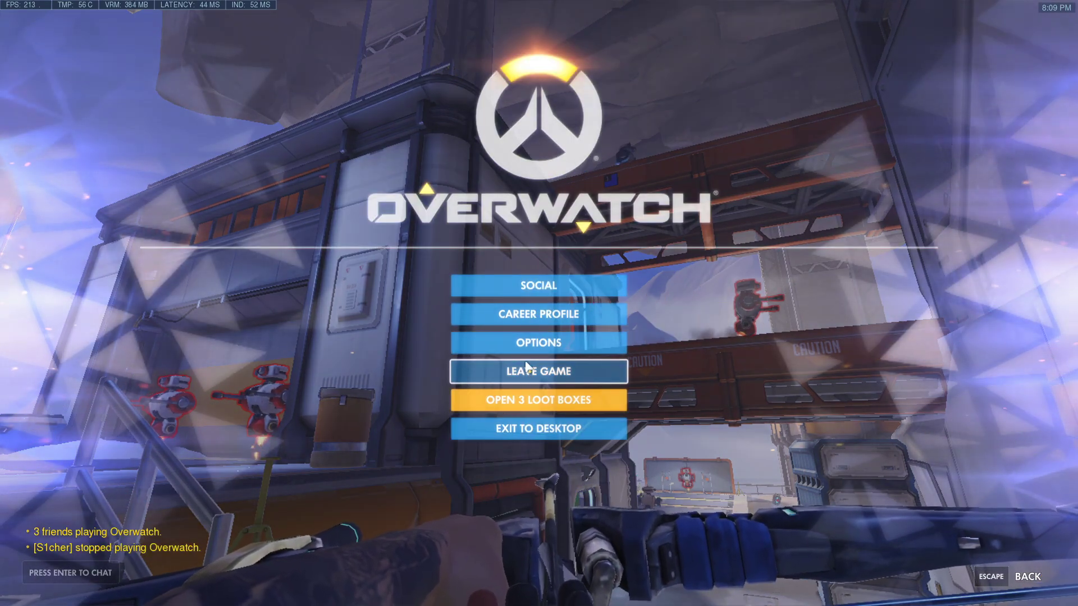
click(527, 344)
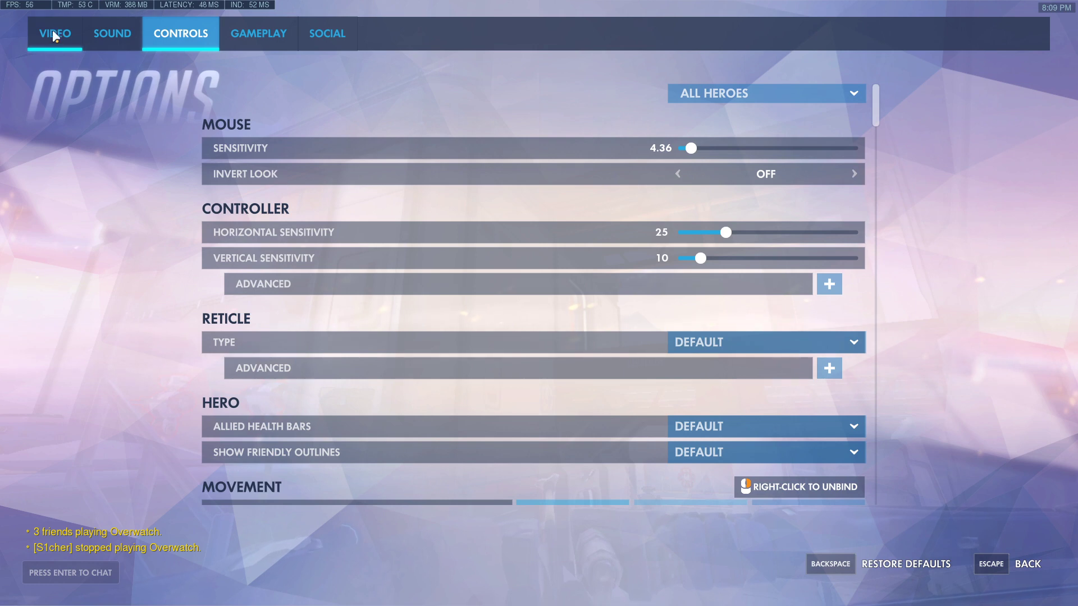
click(55, 35)
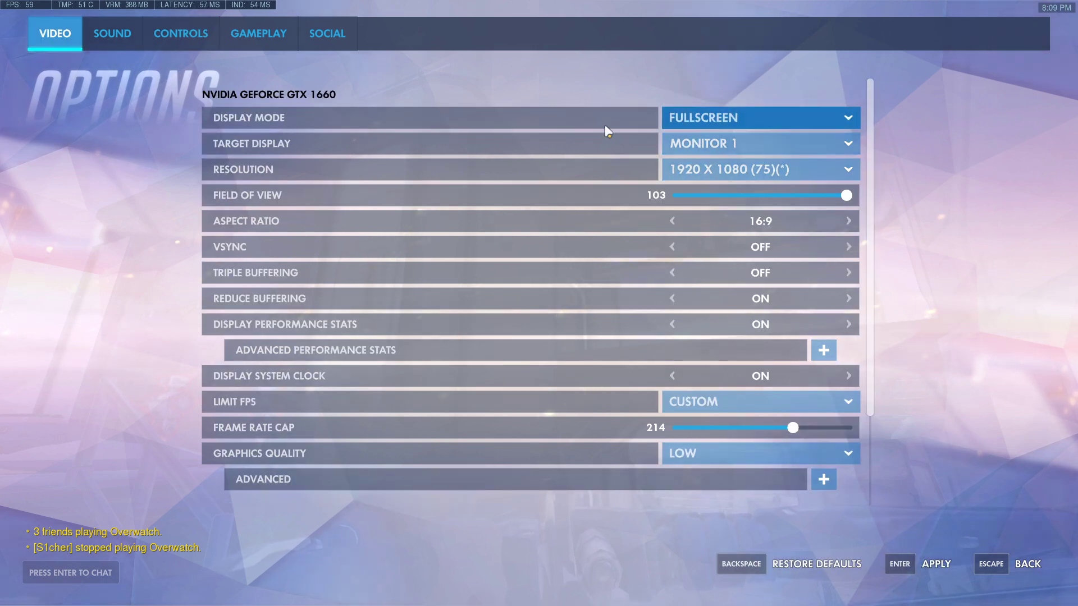
click(852, 118)
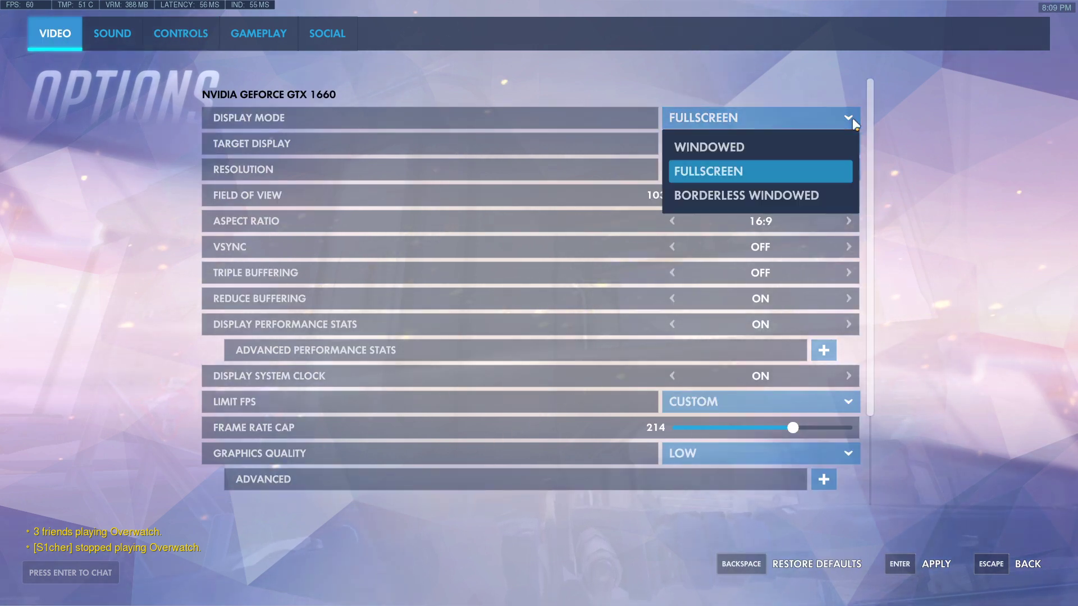
click(695, 148)
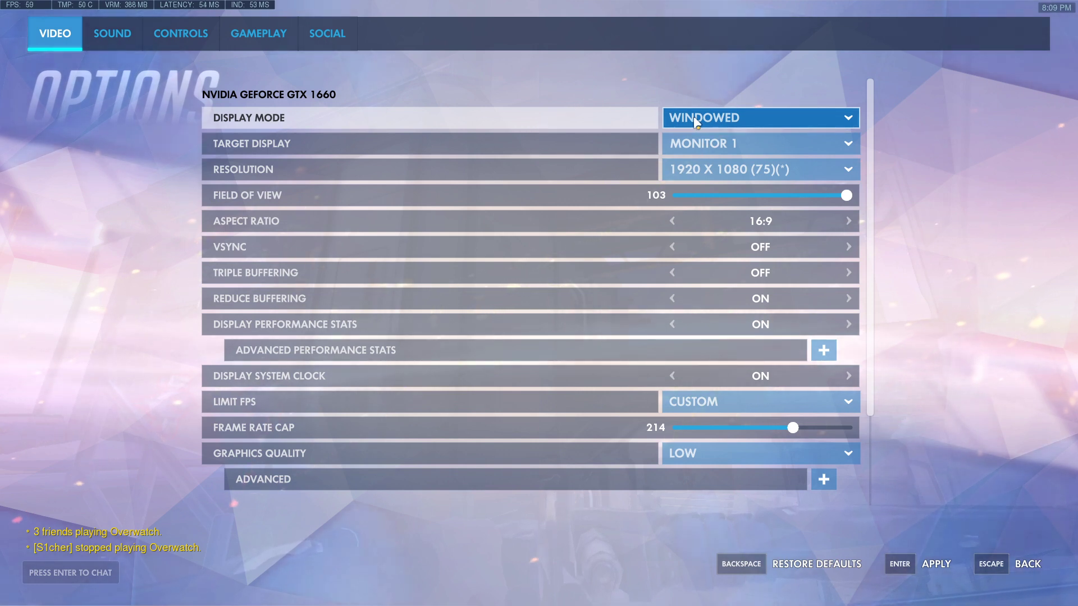
click(850, 123)
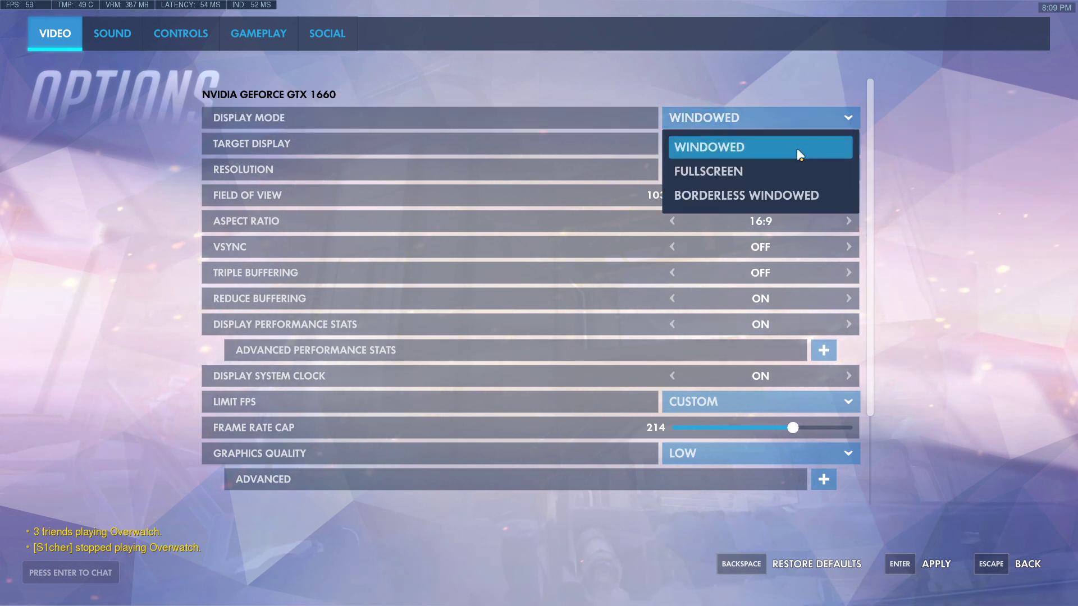
click(752, 171)
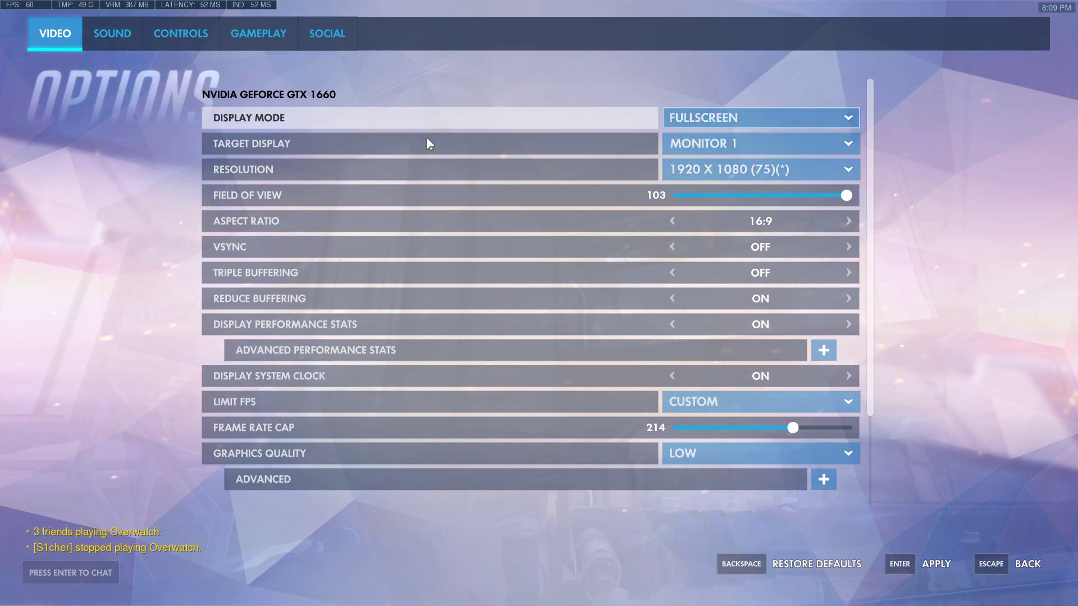
Set the target display to Monitor 1 and the resolution to 1920 x 1080 (75)(*)
click(851, 144)
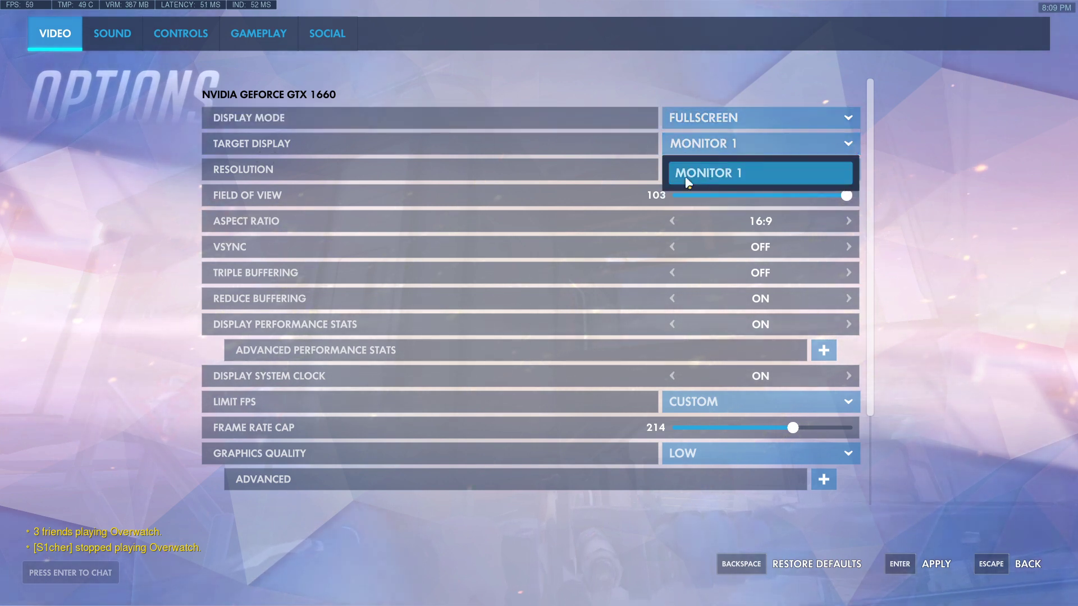
click(847, 143)
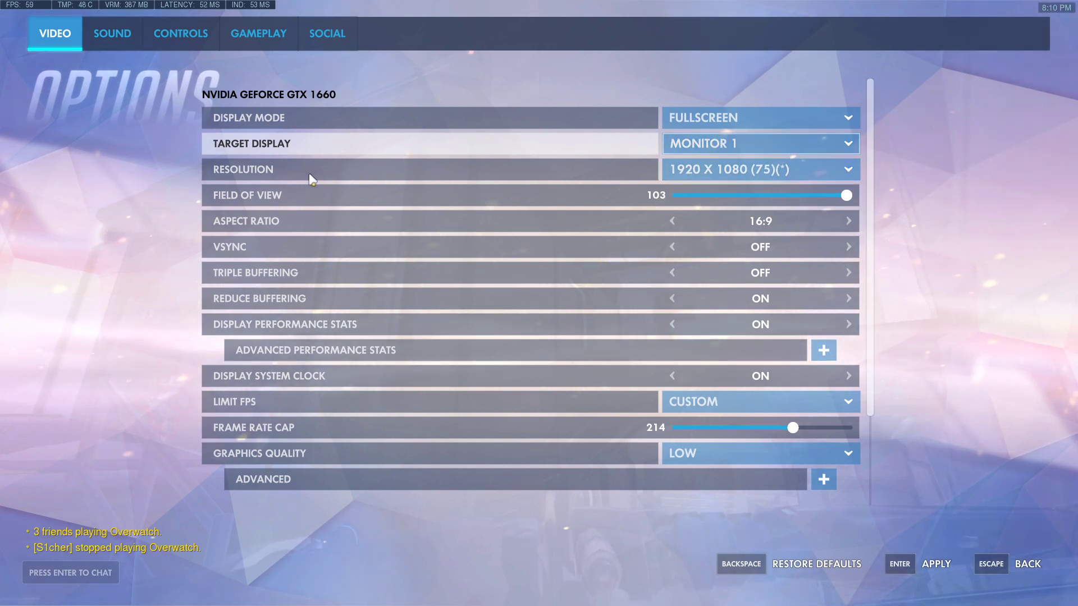
click(849, 168)
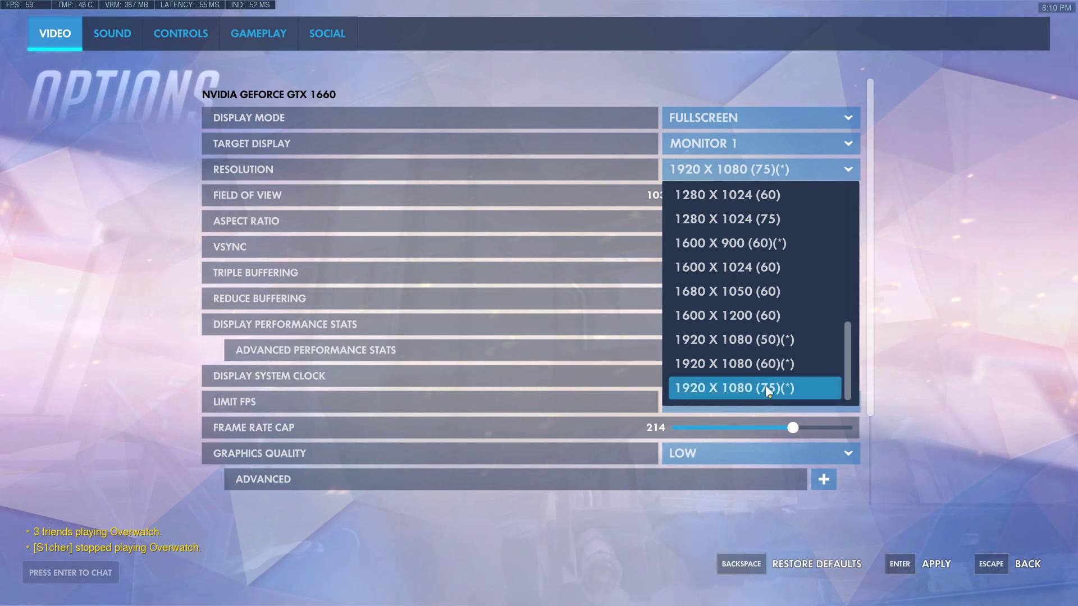
click(694, 389)
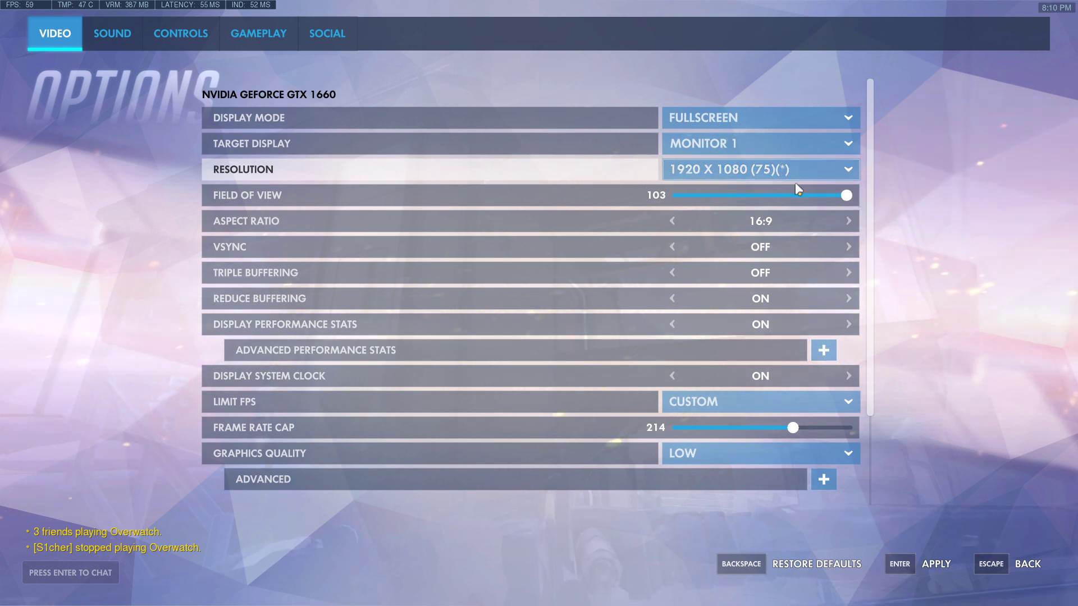
Set the field of view to 103 and triple buffering to Off
mouse_move(847, 197)
mouse_down()
mouse_move(801, 196)
mouse_move(848, 197)
mouse_up()
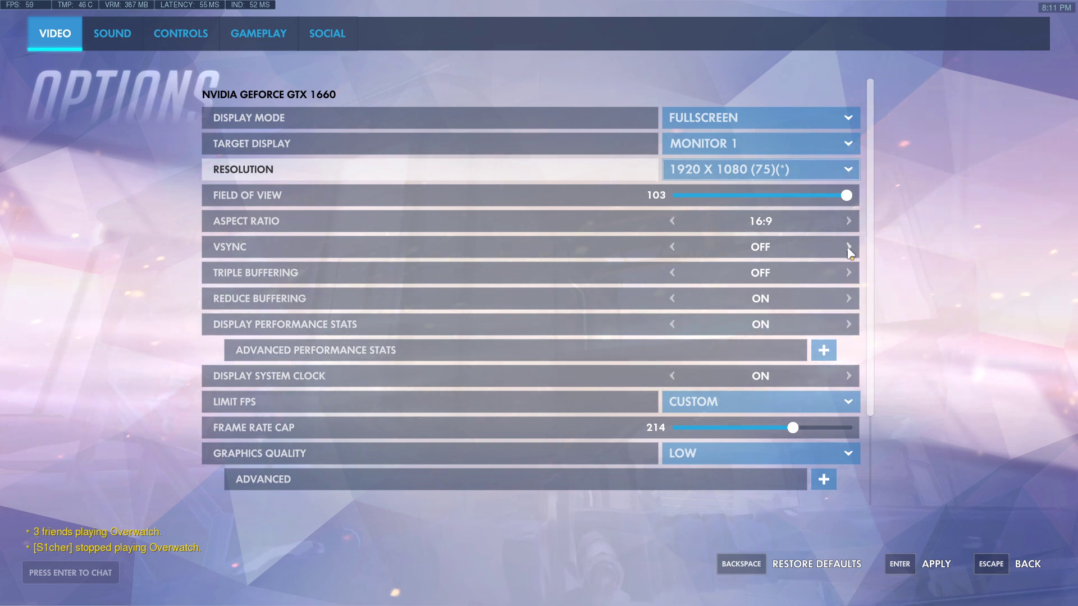
click(849, 274)
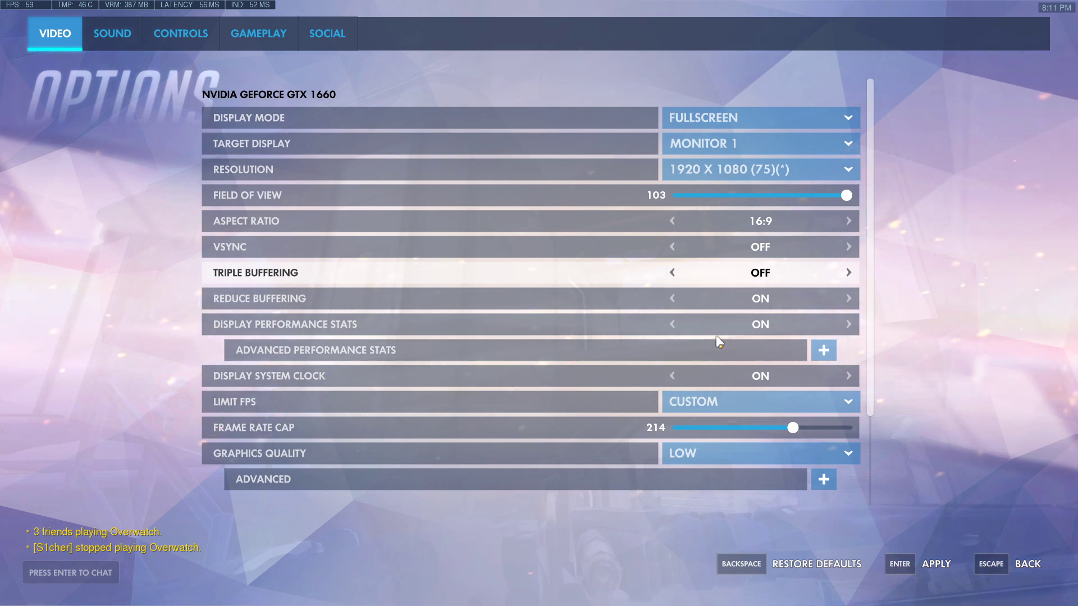
Set the FPS limit to Custom with a frame rate cap of 210
scroll(769, 334, down, 2)
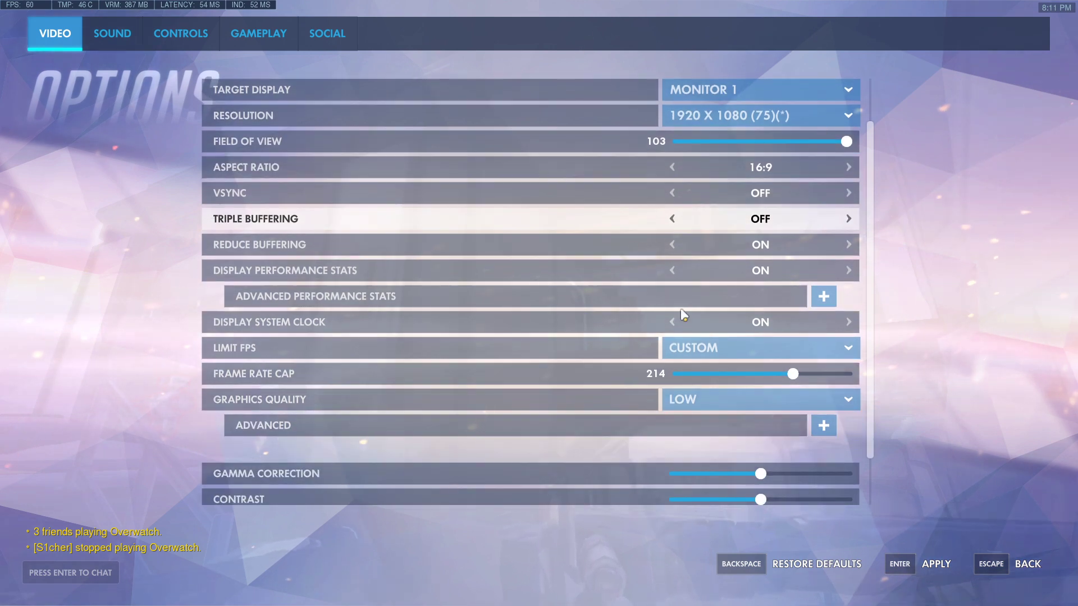
click(847, 348)
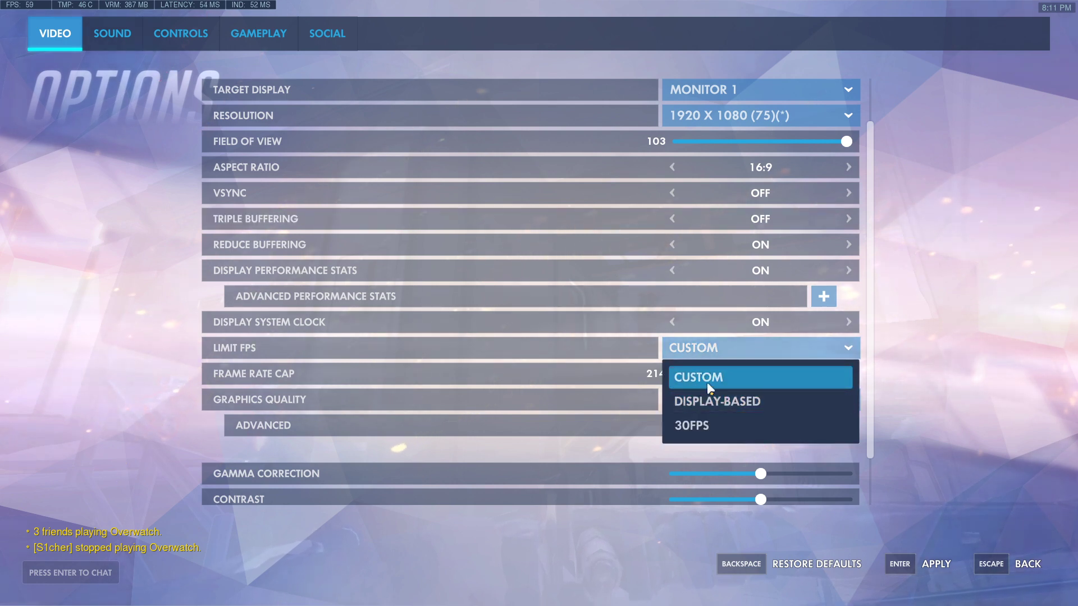
click(709, 402)
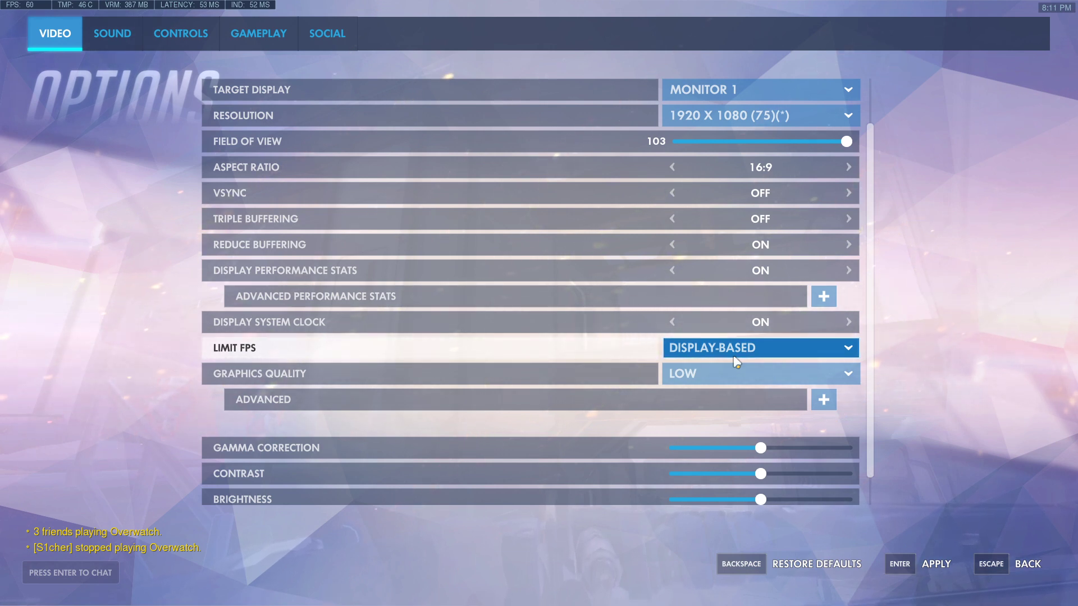
click(852, 352)
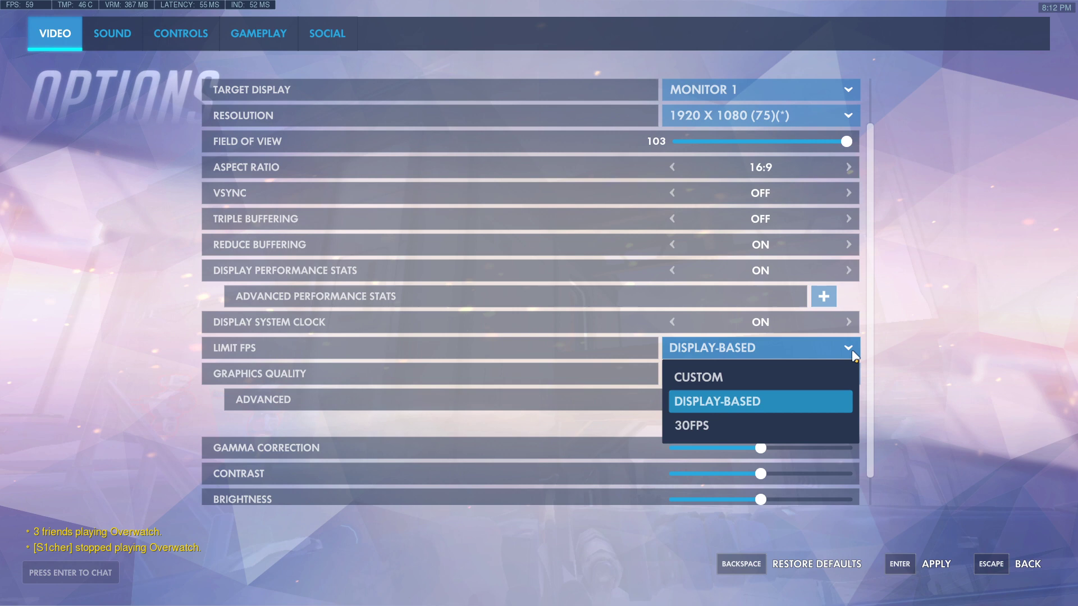
click(791, 371)
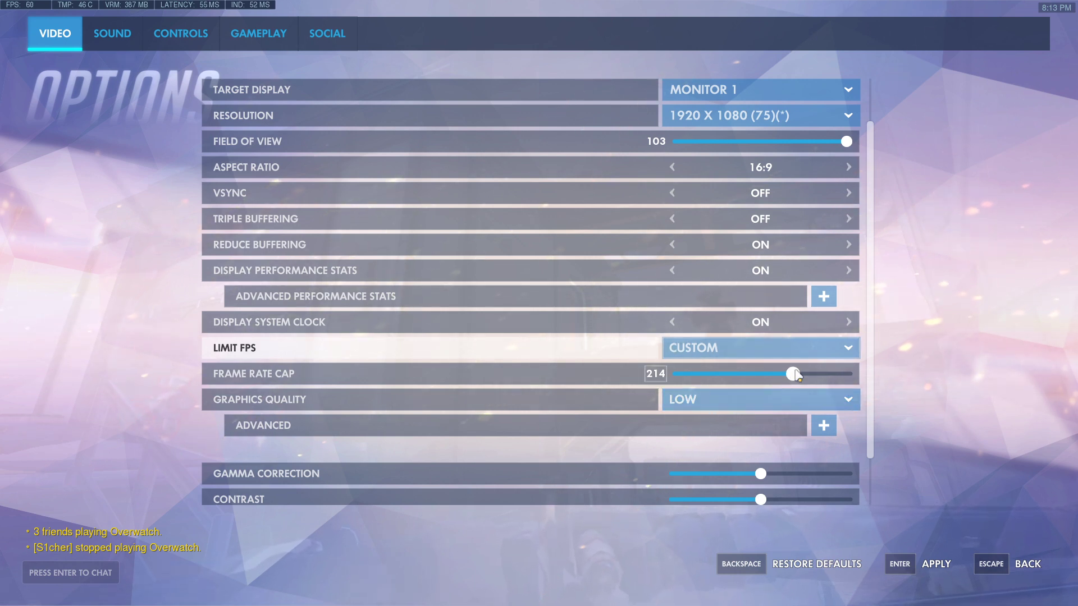
drag(793, 374, 735, 380)
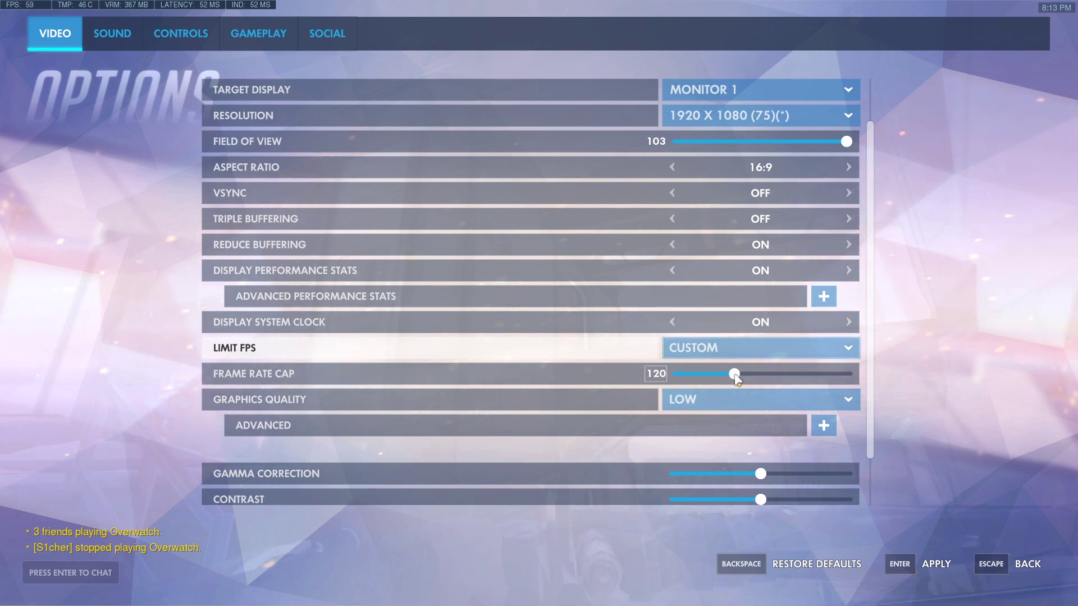
drag(735, 380, 790, 373)
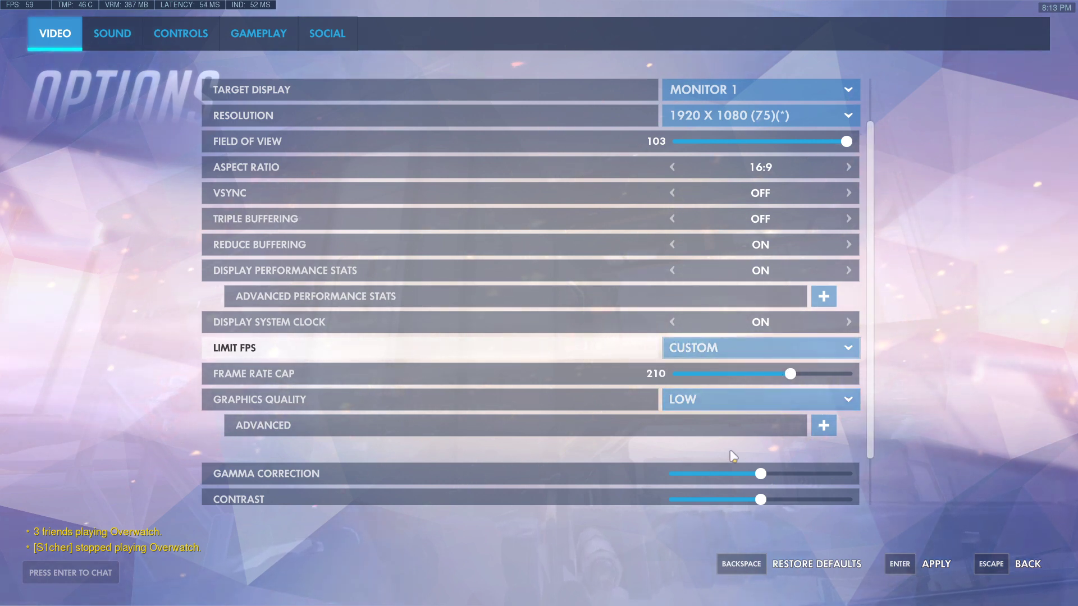
Set the overall graphics quality preset to Low
click(840, 400)
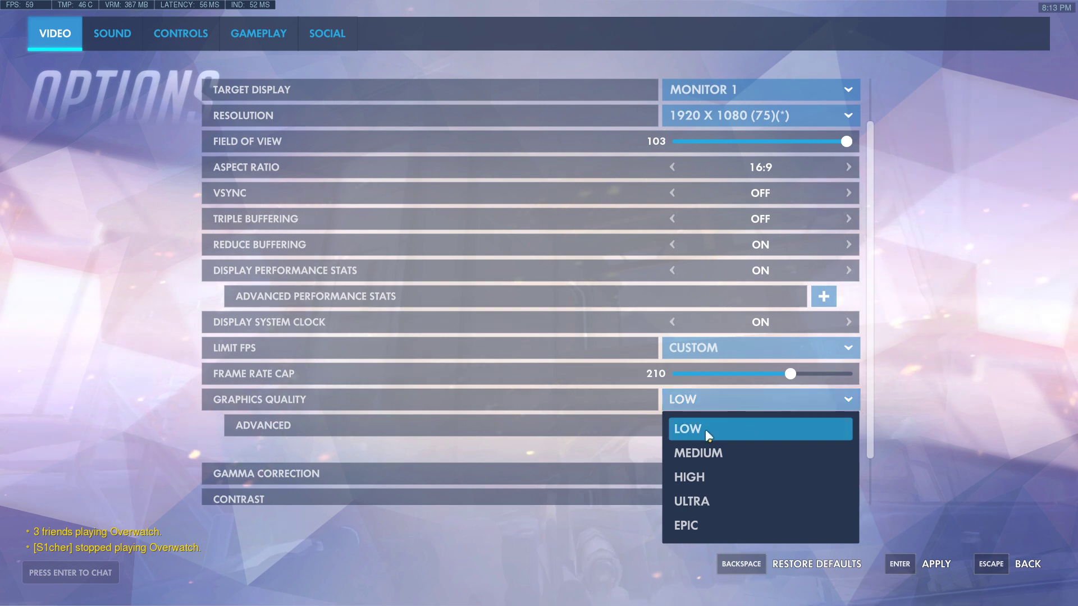
click(705, 430)
click(848, 399)
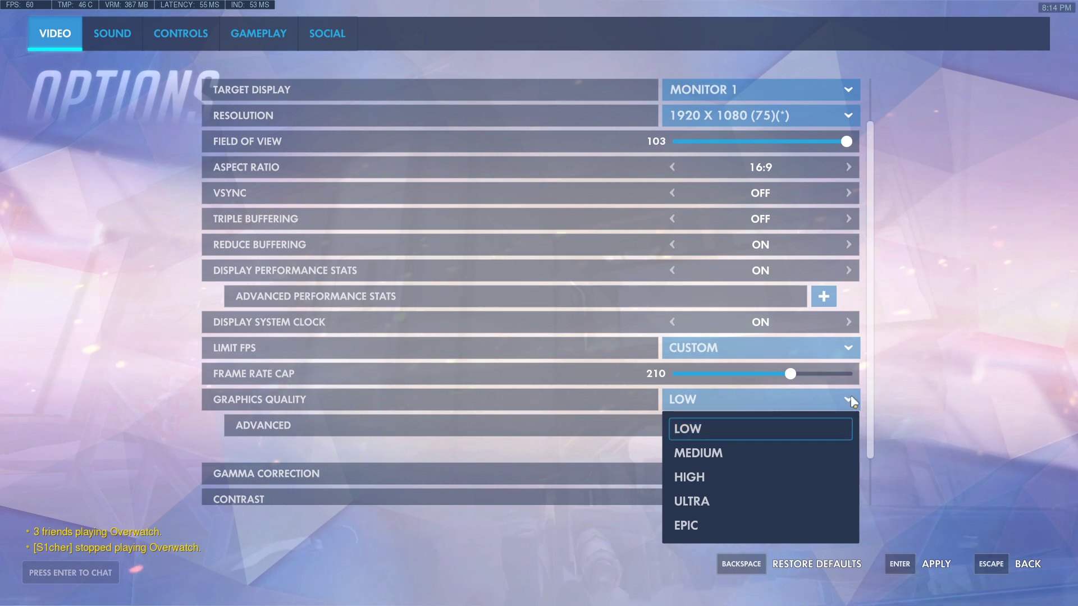
click(698, 430)
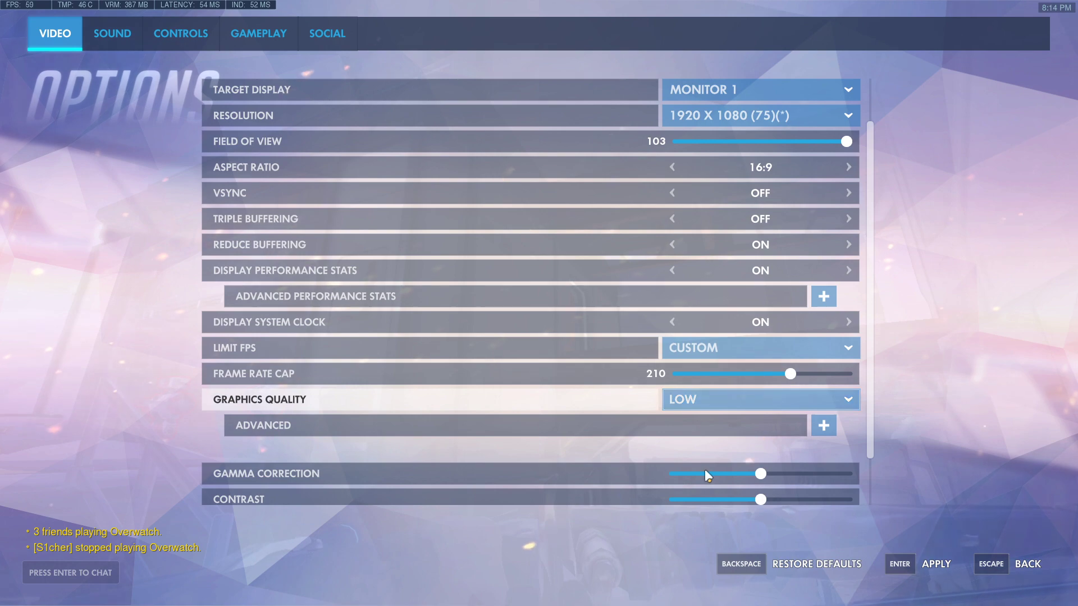
Expand the advanced graphics quality settings and set the render scale to 75%
click(823, 426)
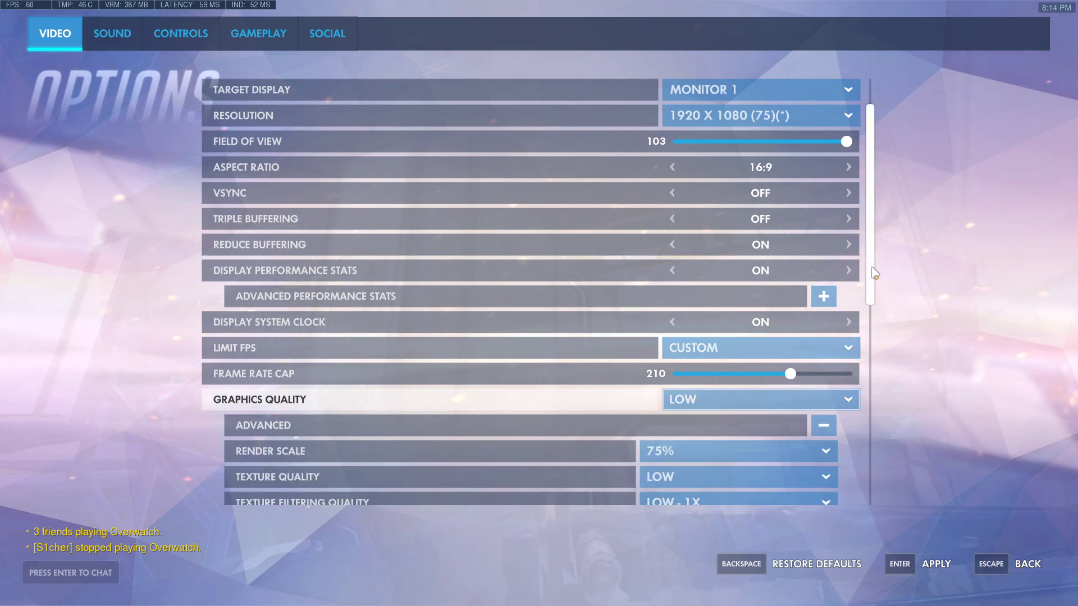
drag(872, 271, 880, 397)
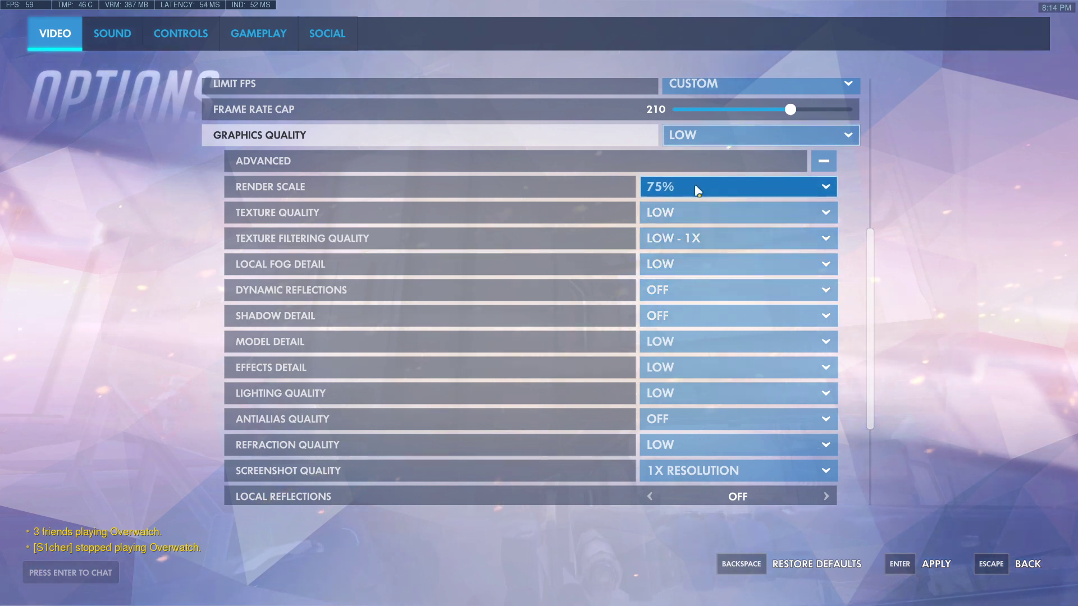
click(826, 191)
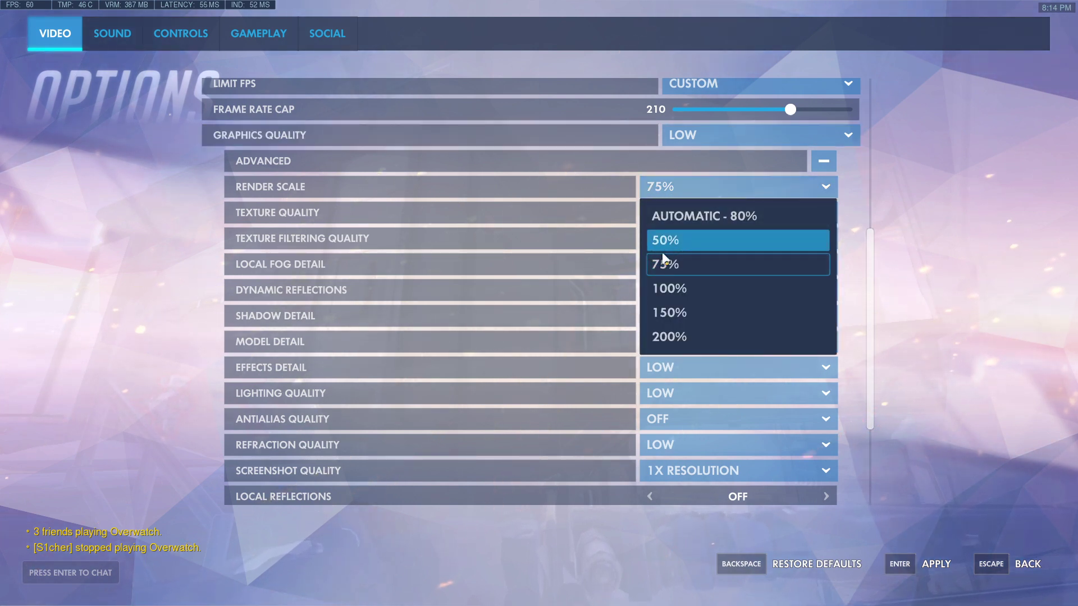
click(668, 264)
click(679, 187)
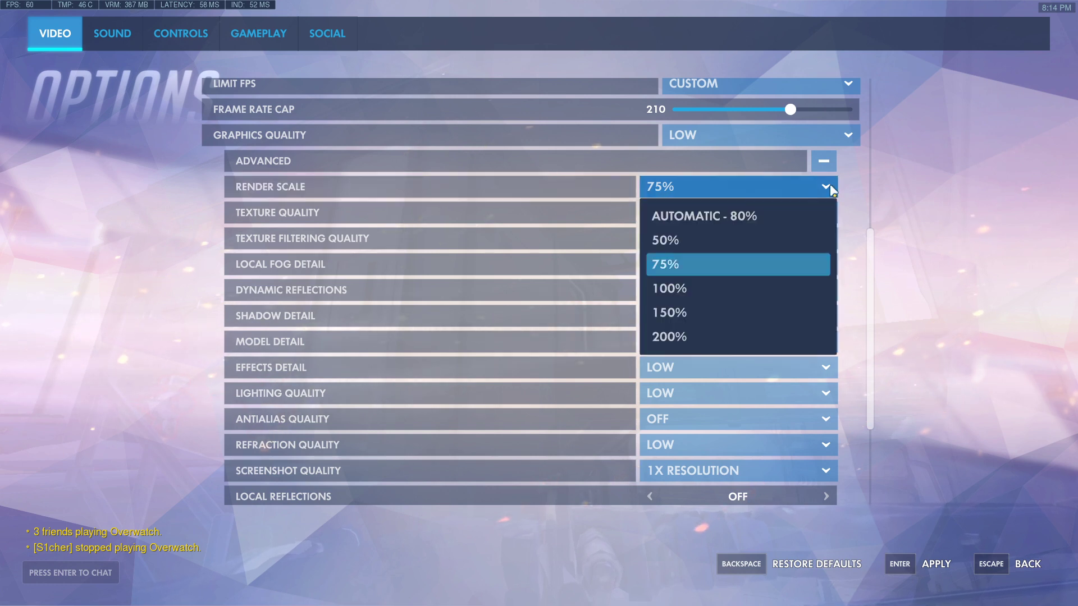
click(673, 288)
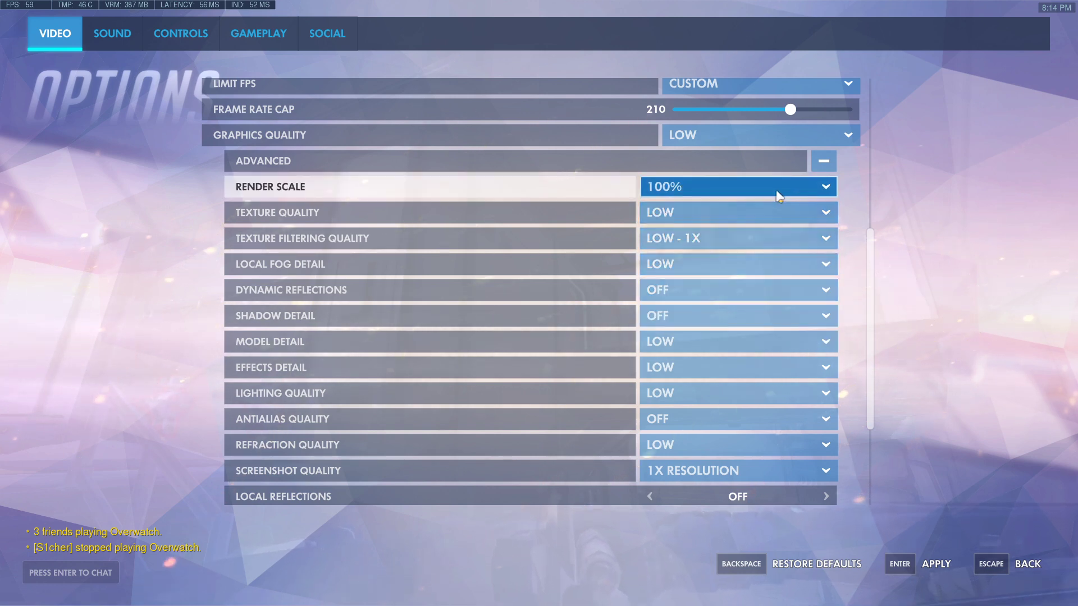
click(826, 190)
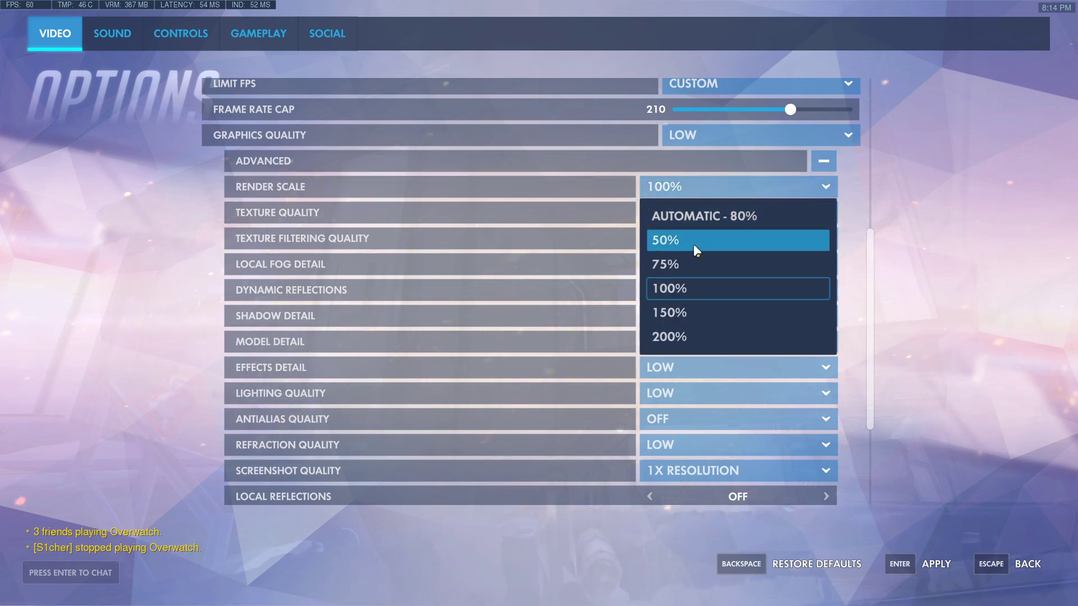
click(692, 244)
click(813, 179)
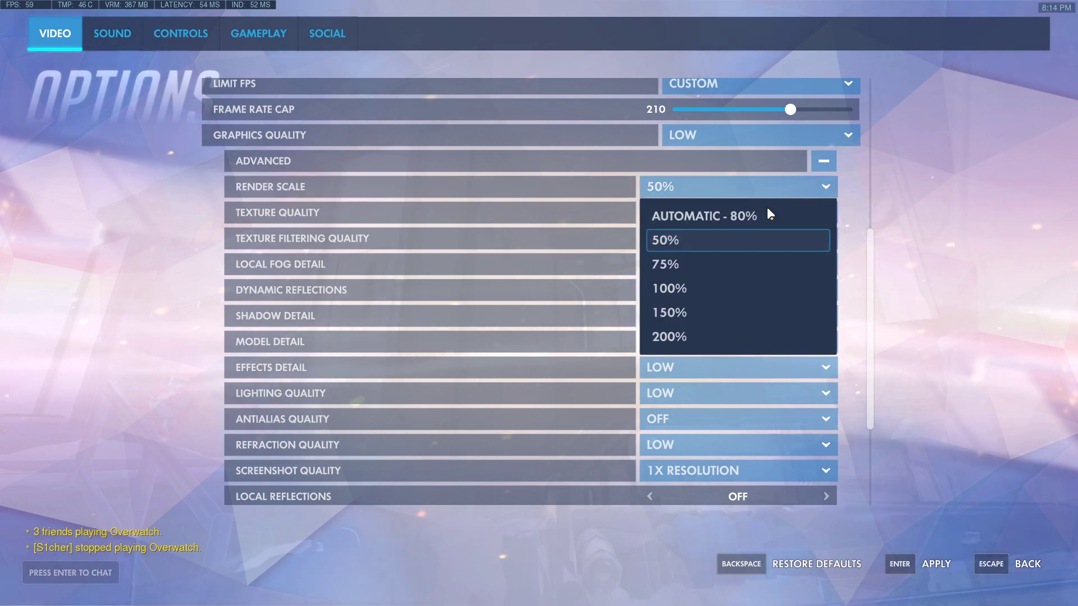
click(673, 264)
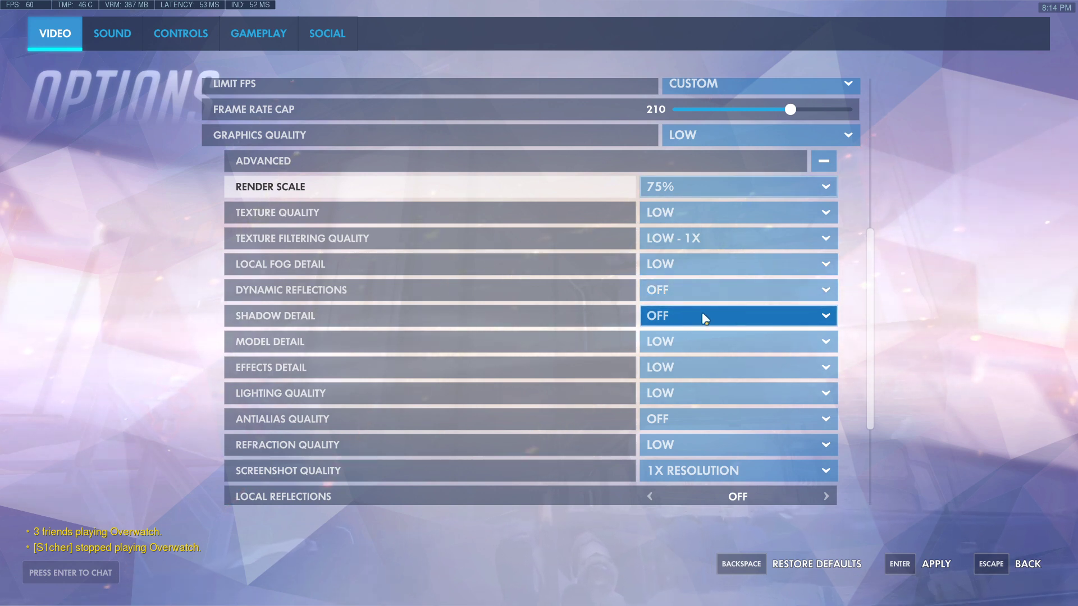
Check the available shadow detail and screenshot quality options, keeping them at Off and 1X Resolution
click(825, 316)
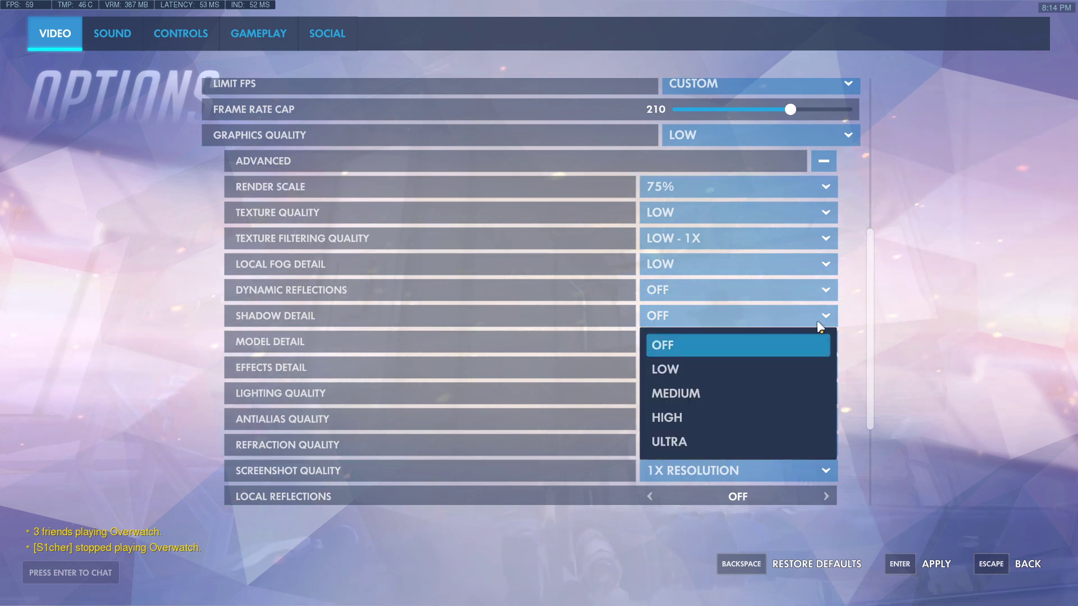
click(825, 315)
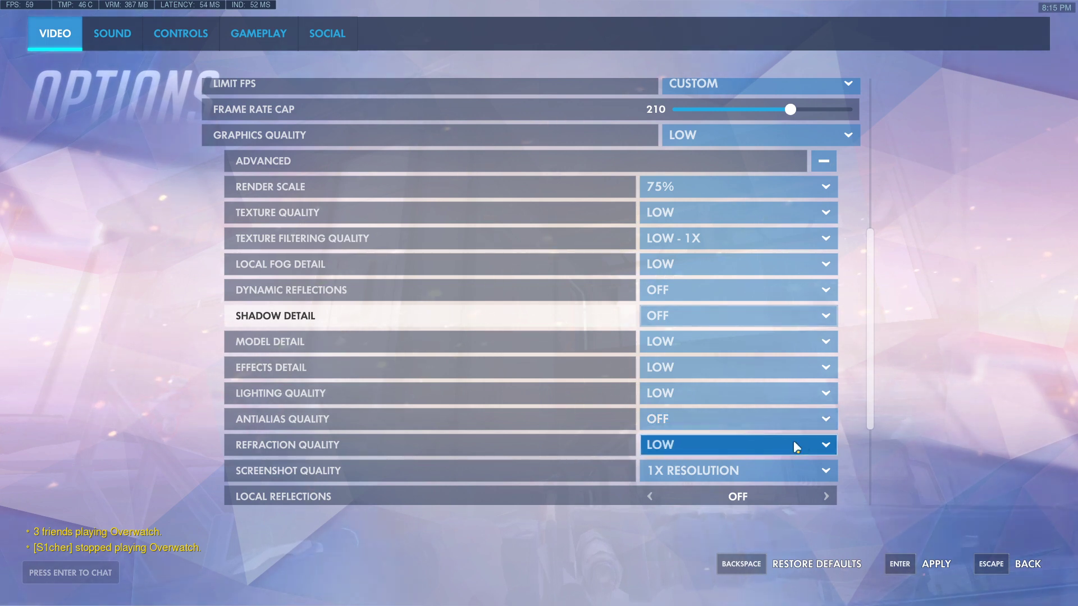
scroll(763, 429, down, 2)
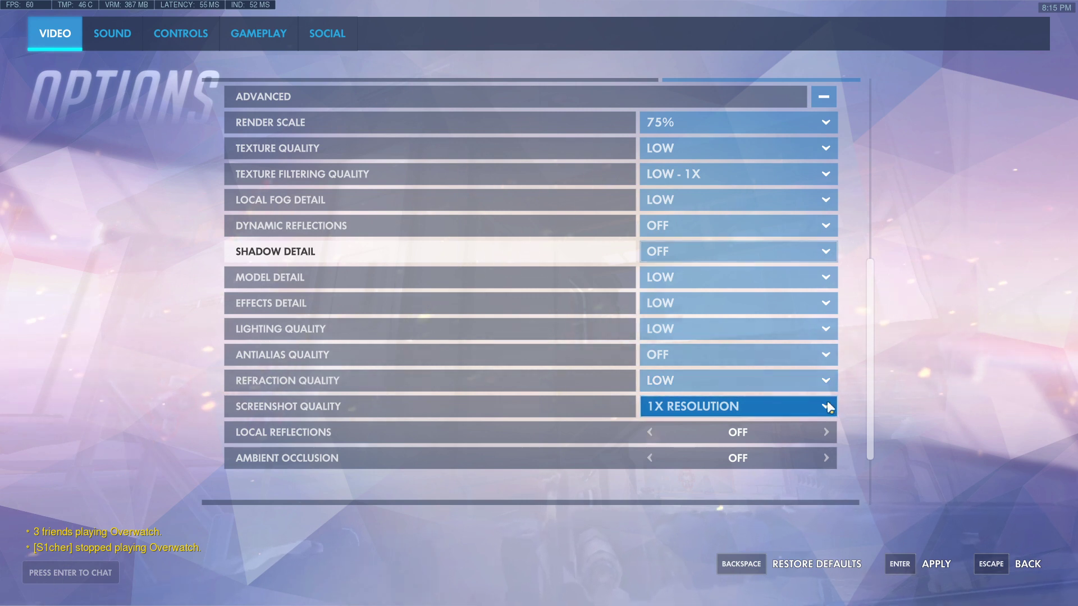
drag(874, 426, 873, 480)
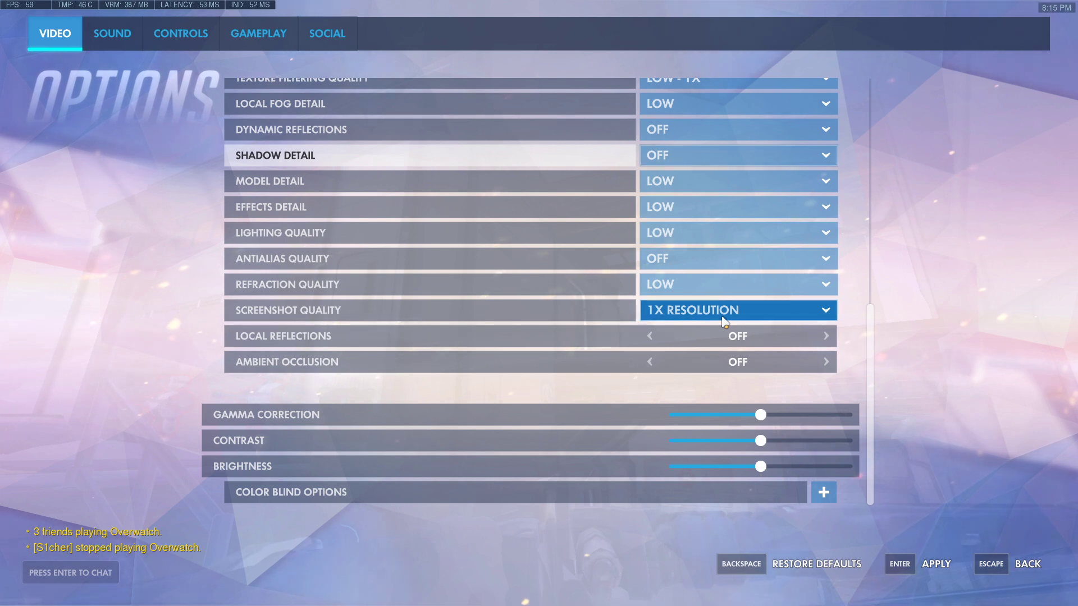
click(818, 316)
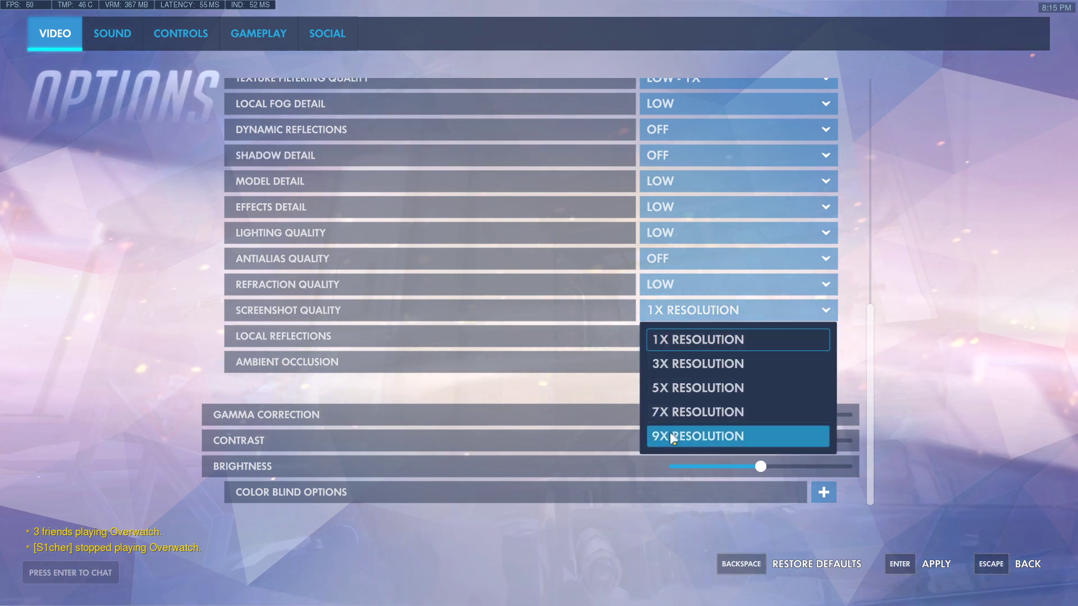
click(657, 319)
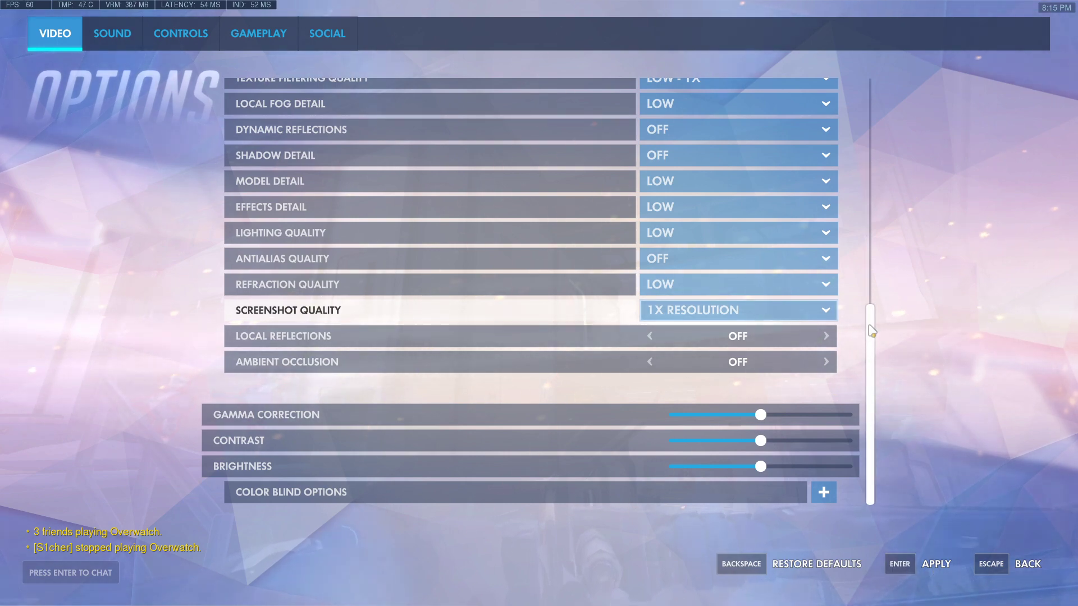
Look over the full list of video options, leave the options and resume the practice range game
drag(871, 330, 881, 83)
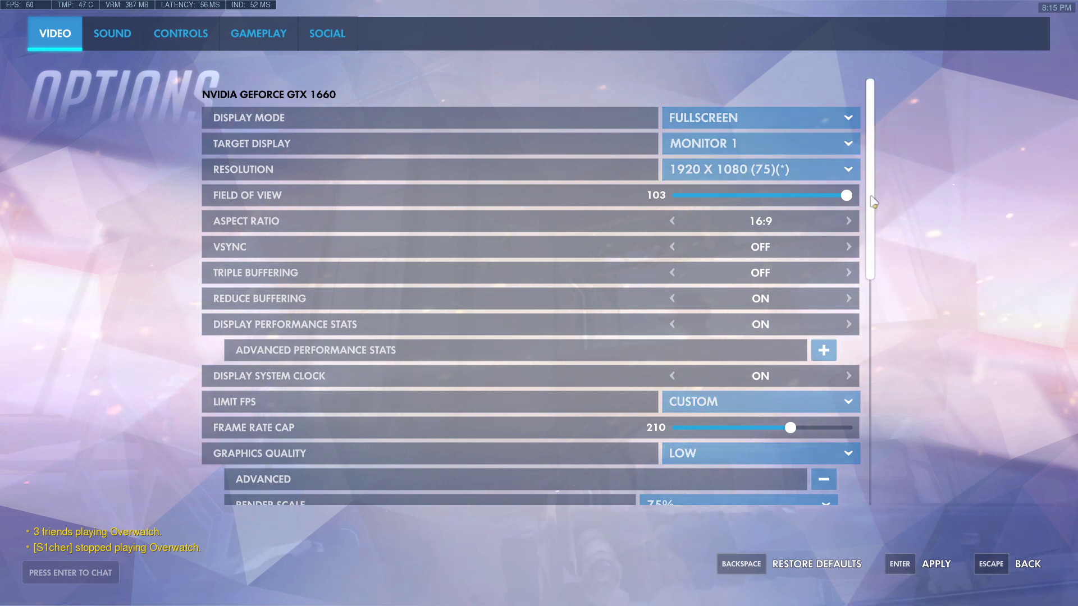
drag(869, 203, 865, 455)
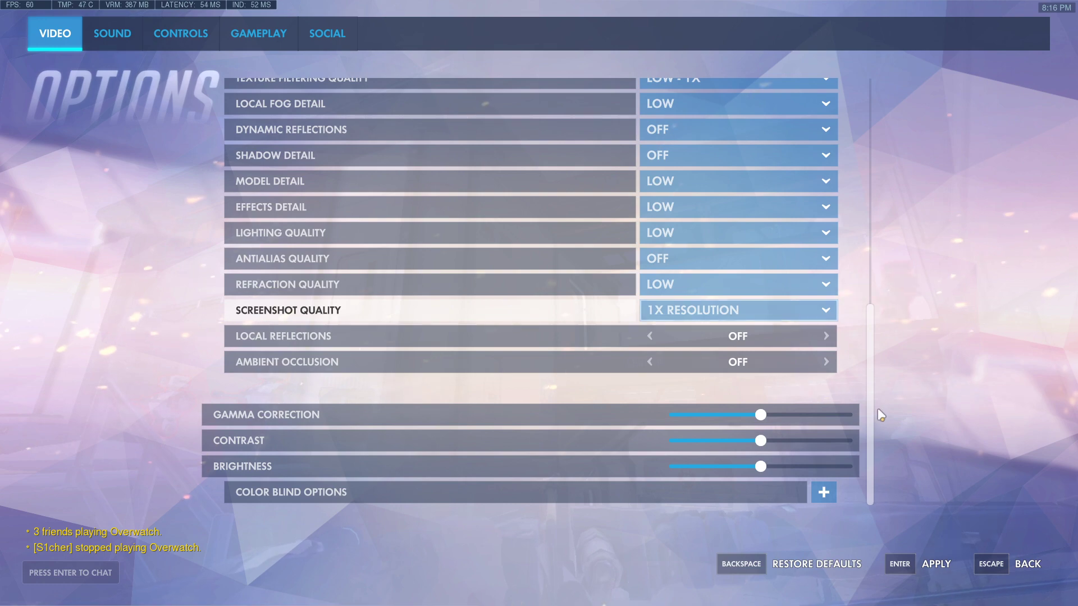
drag(871, 410, 914, 174)
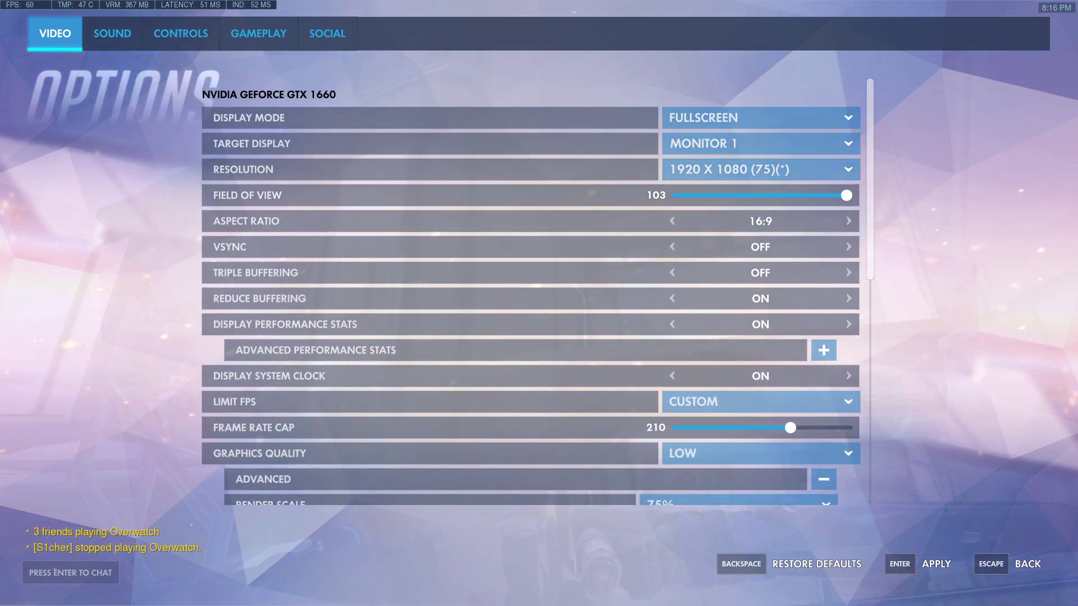
click(1031, 567)
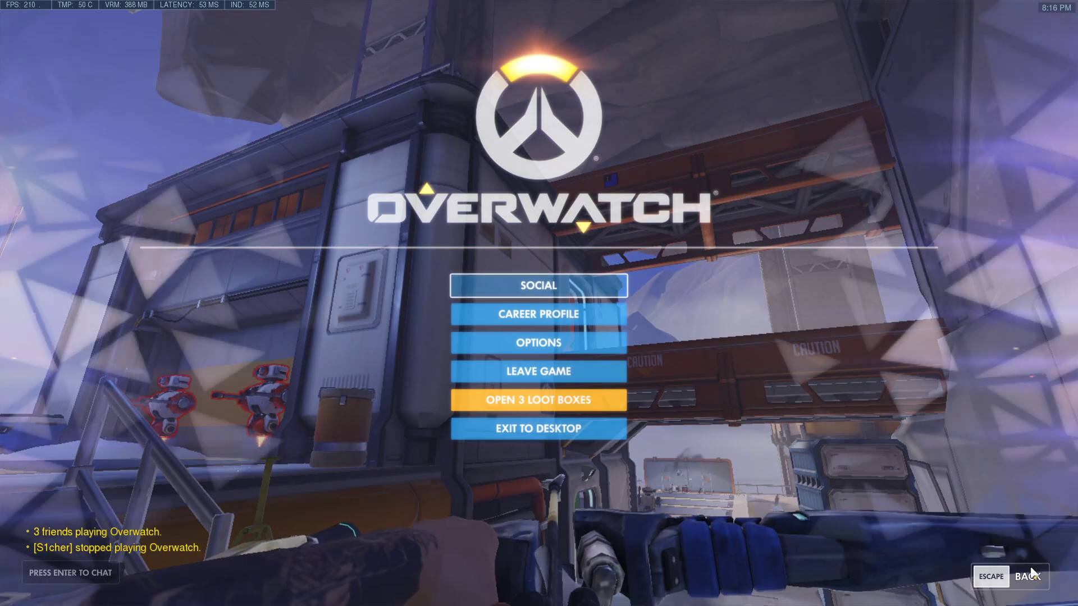
click(1032, 577)
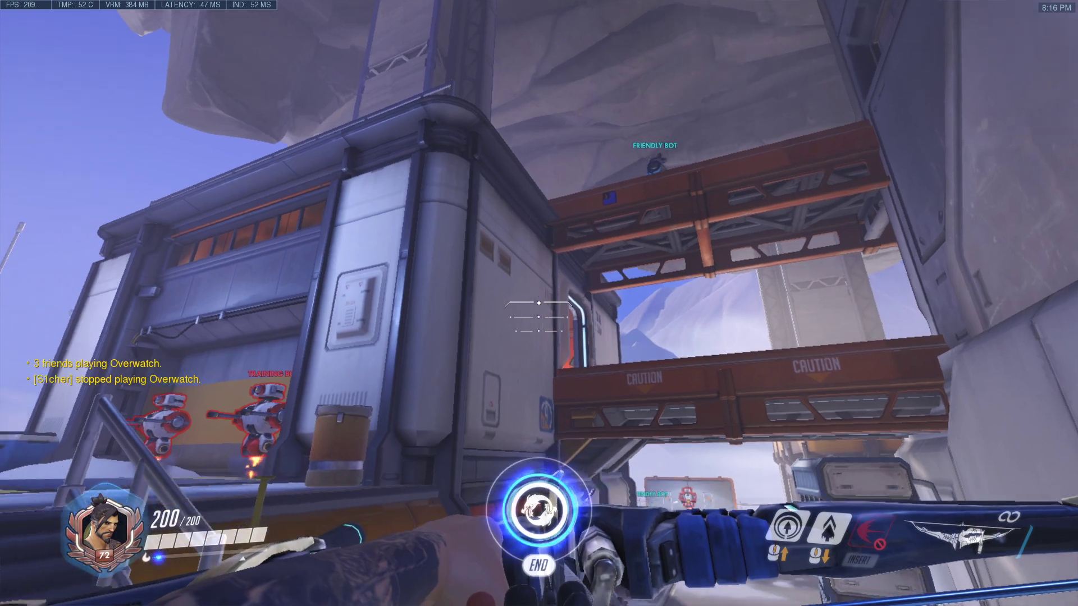
Test the in-game performance by shooting training bots in the practice range with normal shots and Storm Arrows
click(539, 303)
click(539, 303)
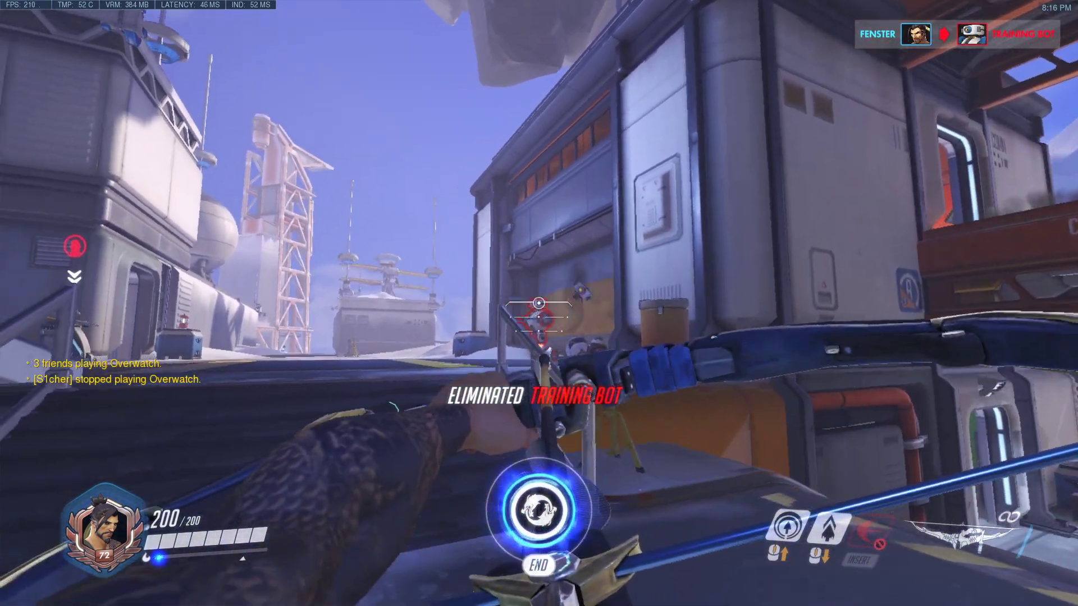
click(539, 303)
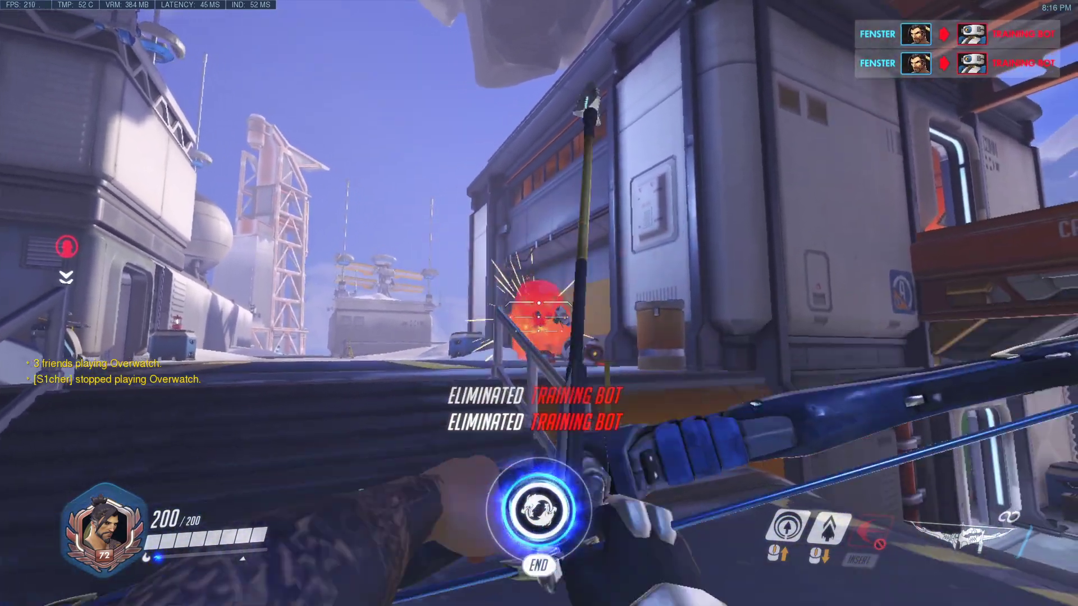
scroll(538, 303, down, 1)
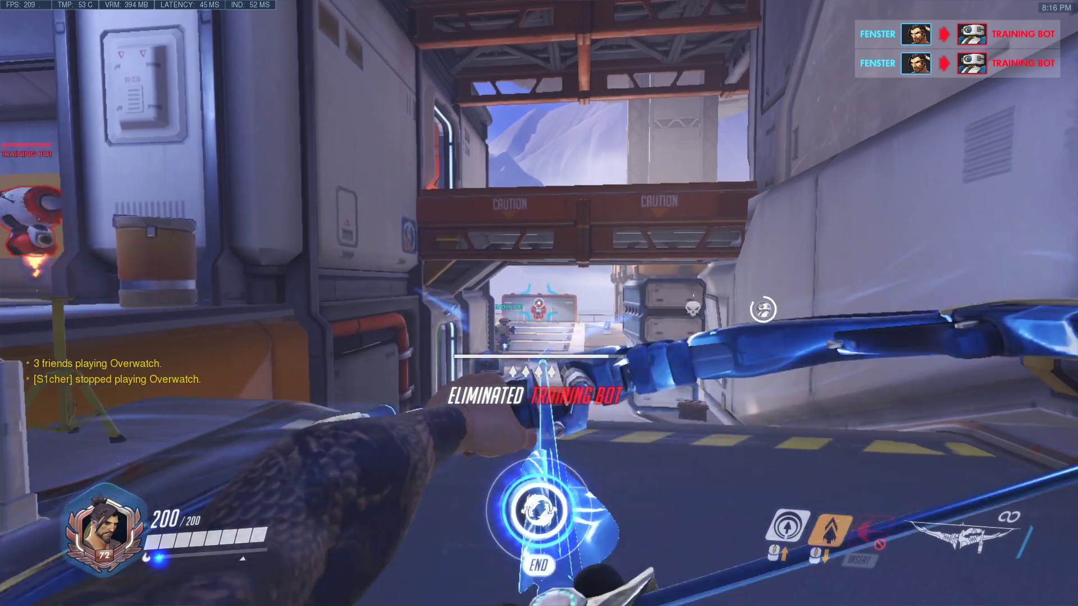
click(539, 303)
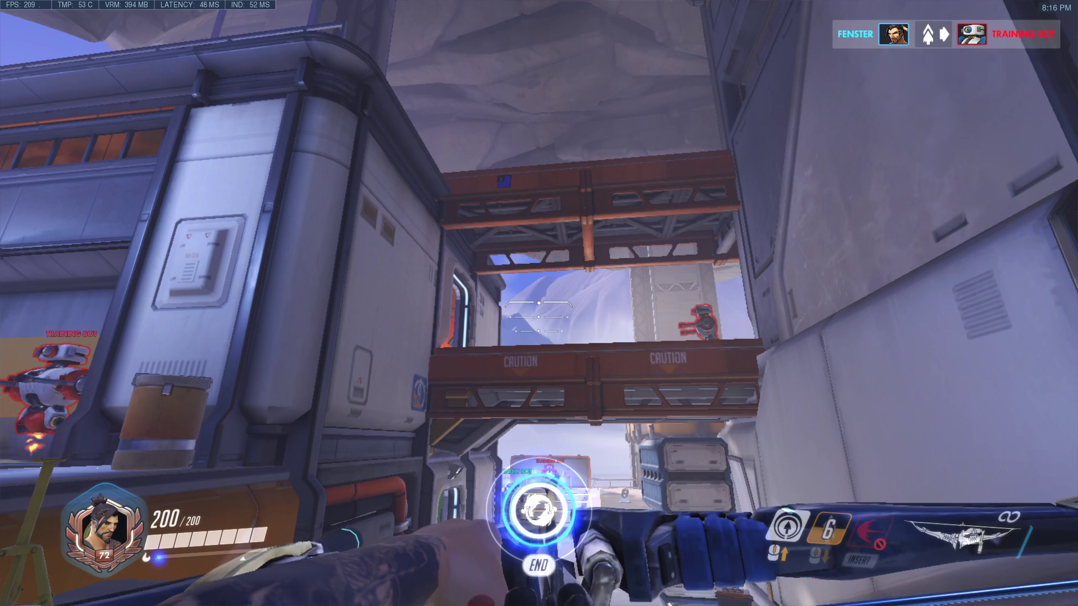
click(539, 304)
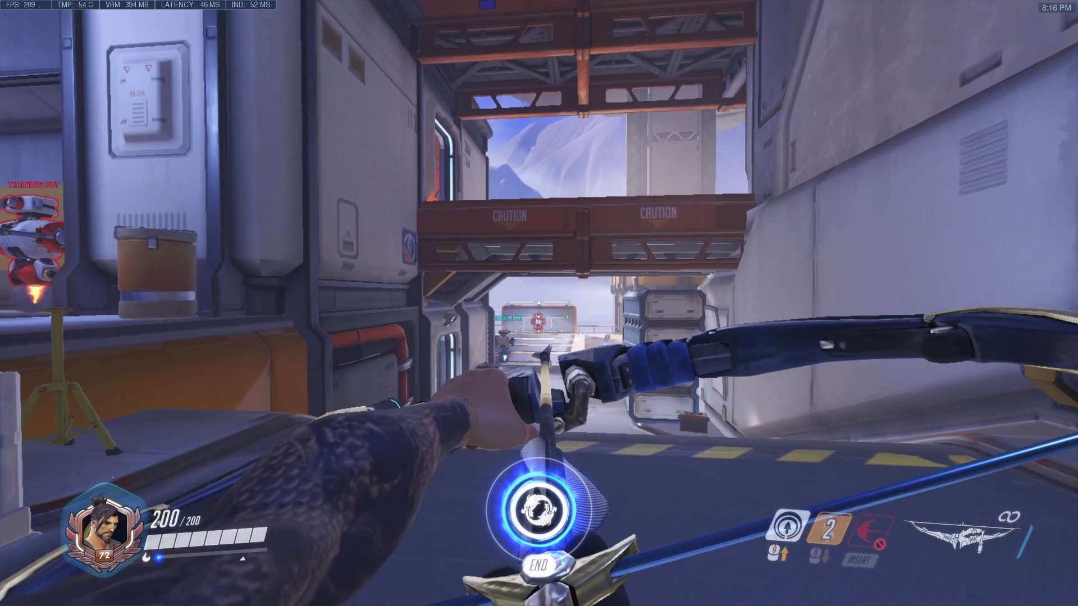
click(539, 303)
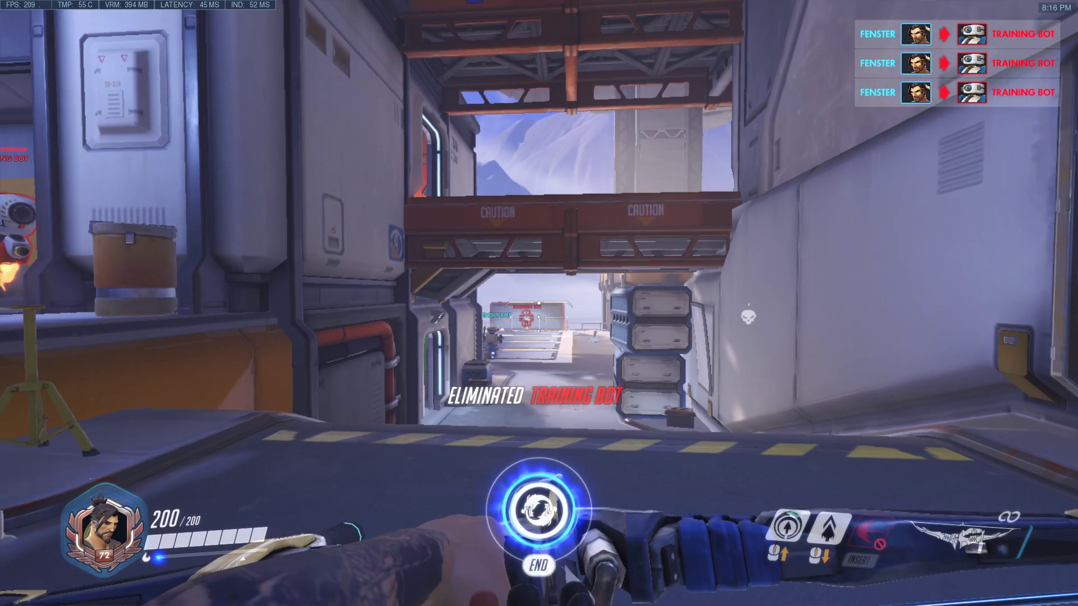
click(539, 303)
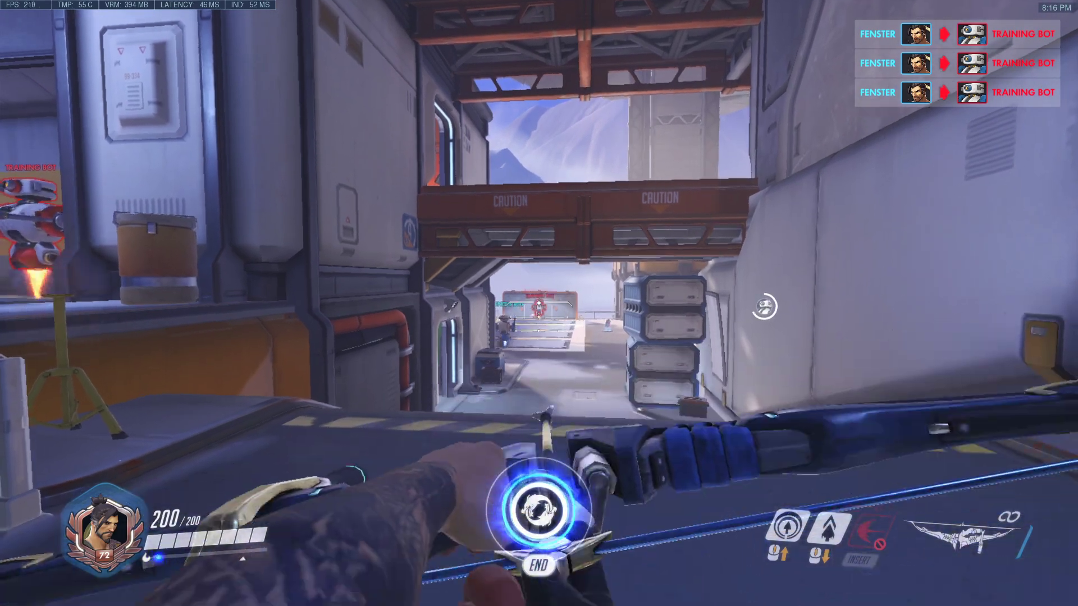
click(538, 303)
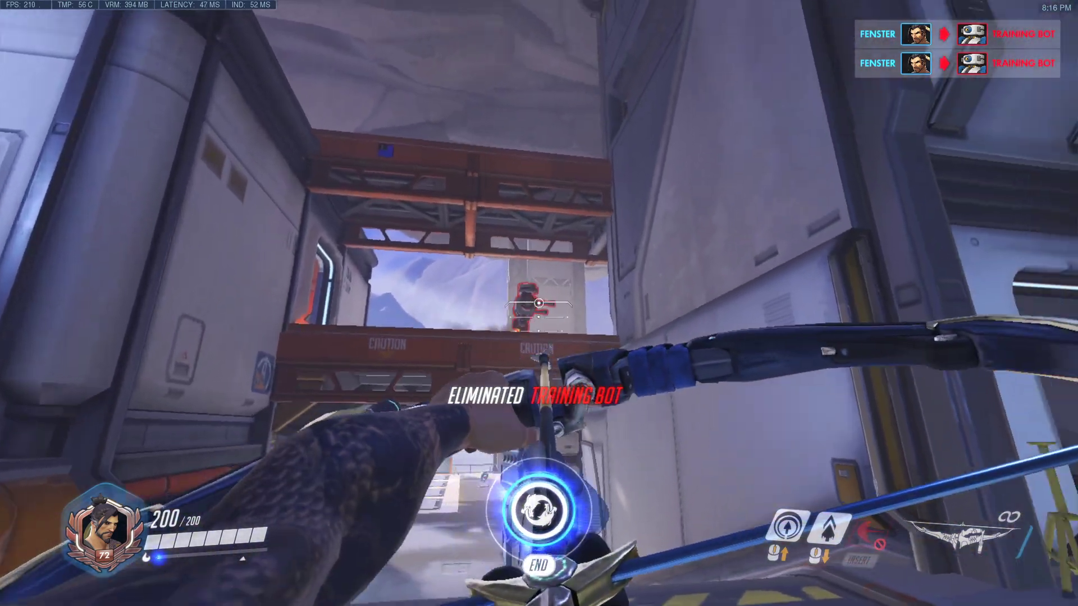
click(539, 303)
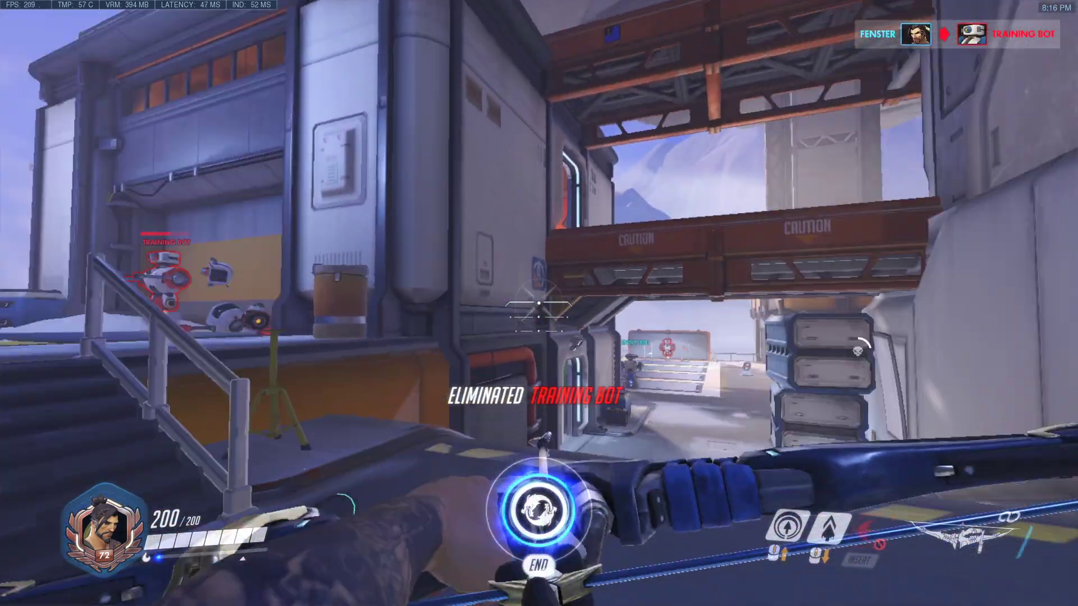
click(539, 304)
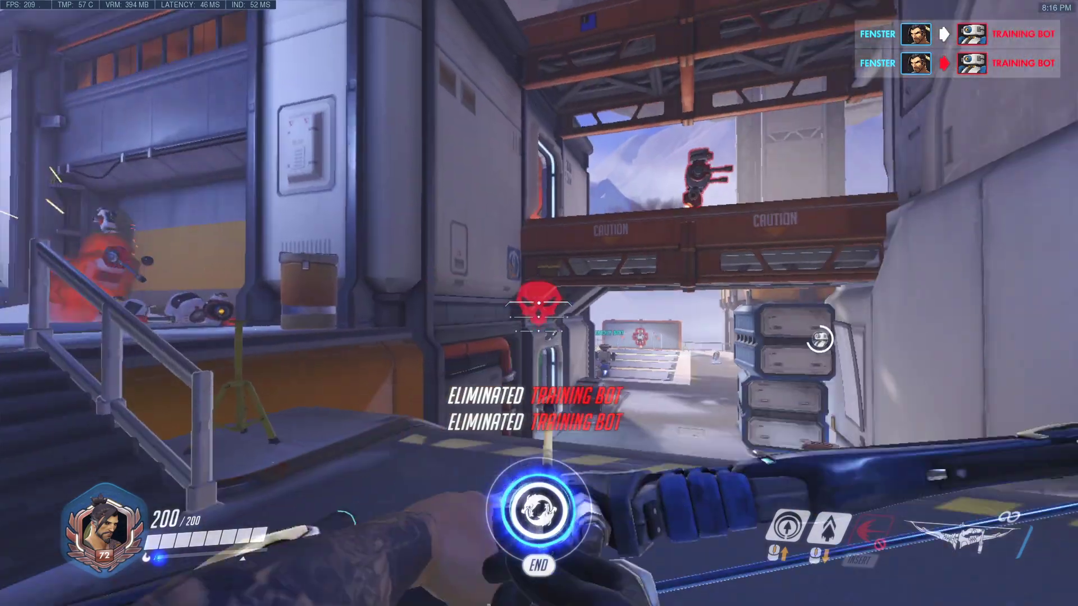
click(538, 303)
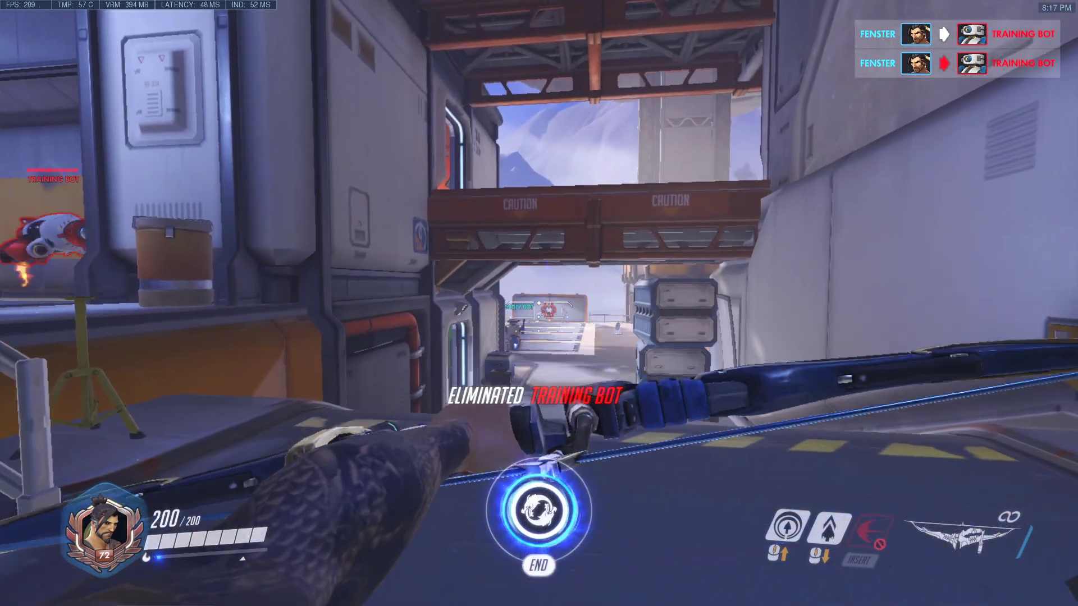
click(539, 303)
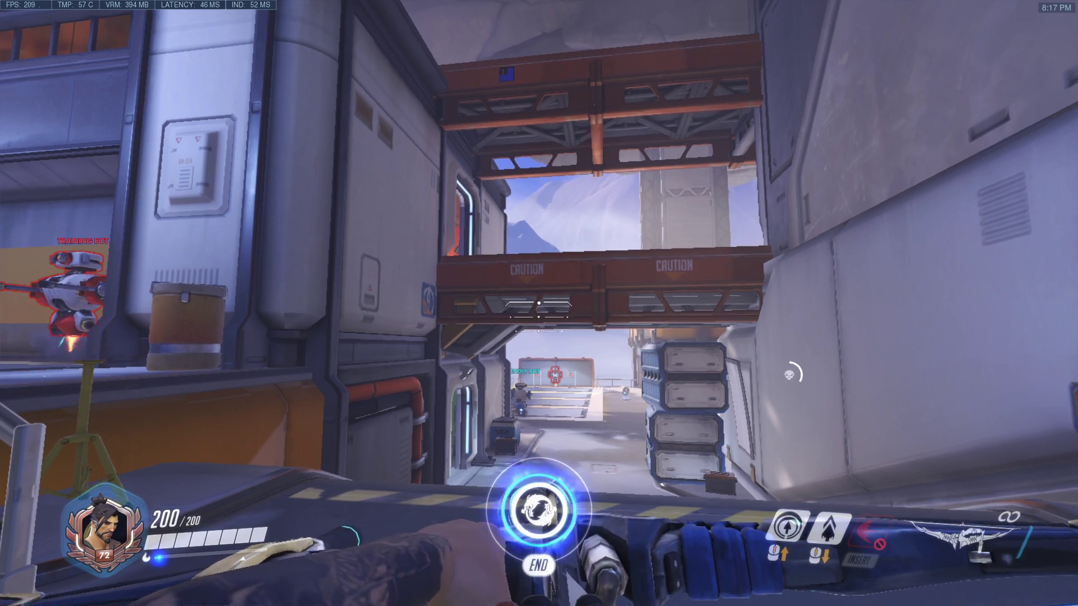
Exit Overwatch to the desktop
key(Escape)
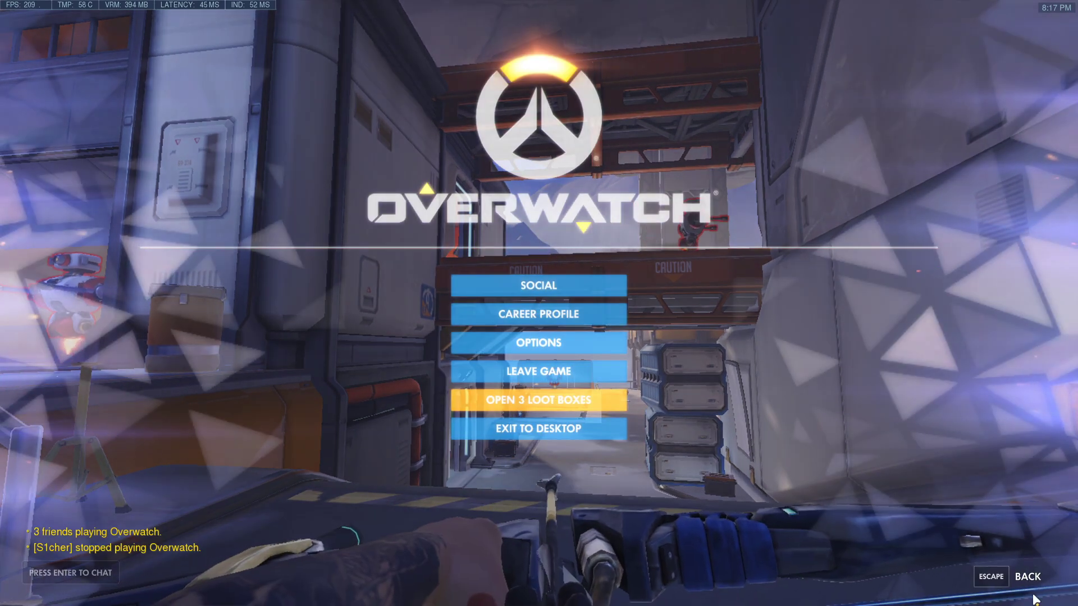
click(1029, 578)
key(Escape)
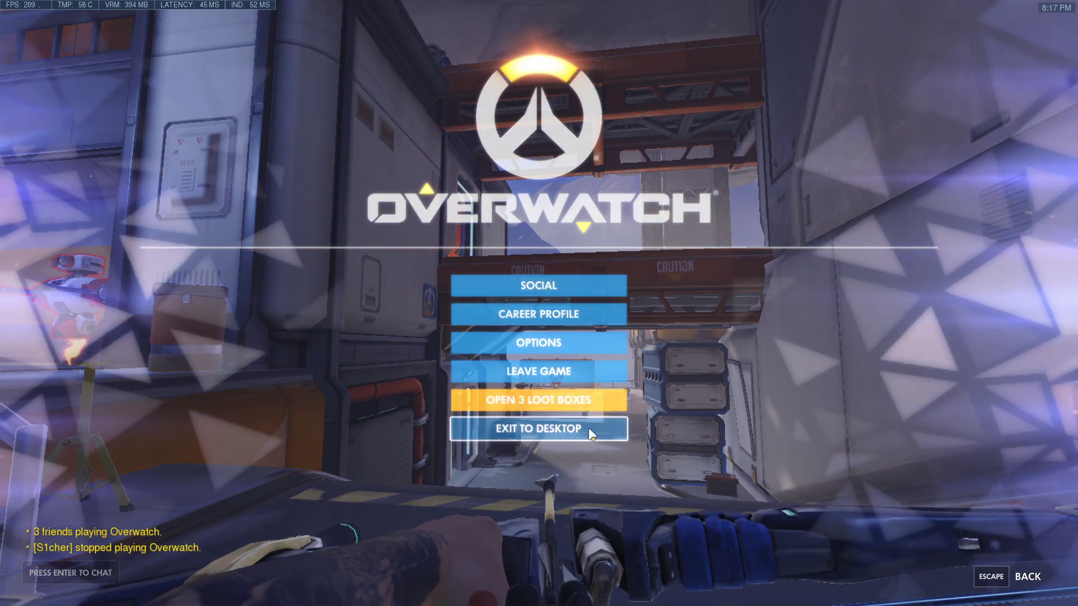
click(560, 429)
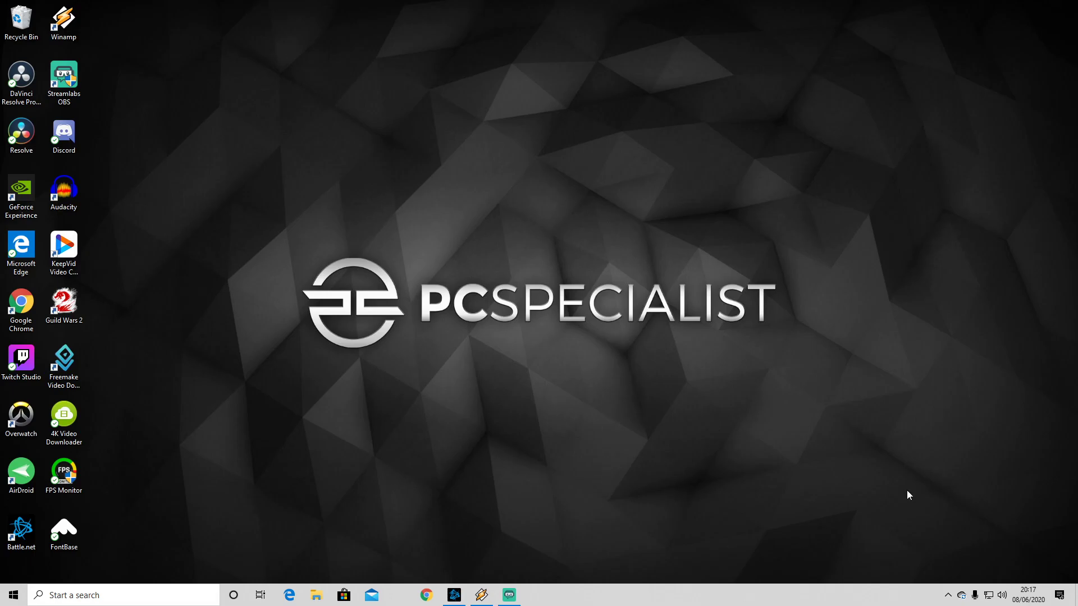
Open the NVIDIA Control Panel and show the program-specific 3D settings for Overwatch
click(946, 596)
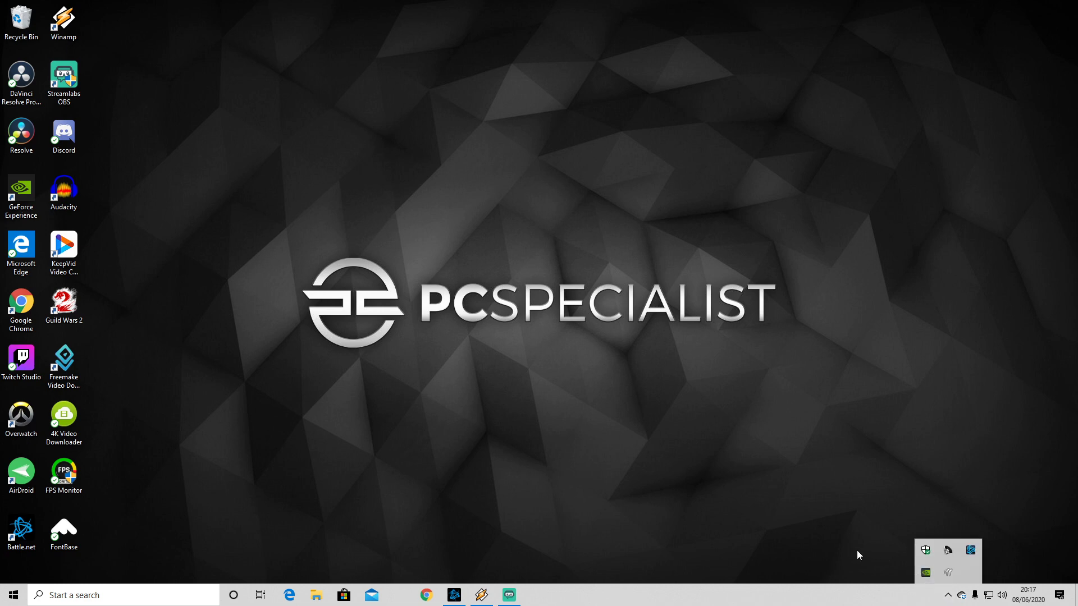
double_click(929, 574)
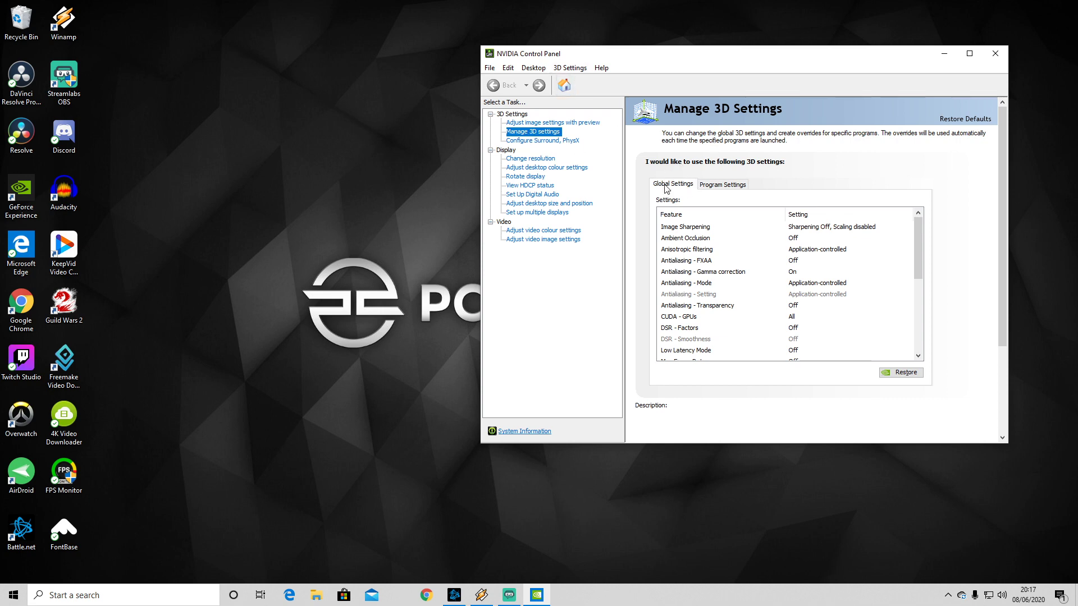
click(717, 184)
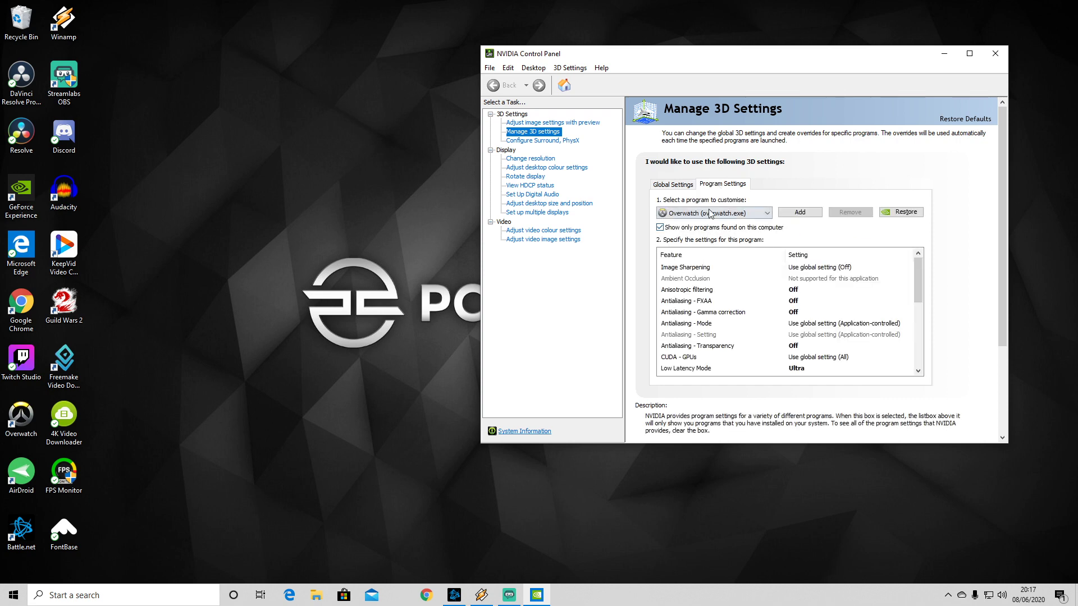
View the list of programs that can be added for customising and the global 3D settings, without adding a program
click(800, 212)
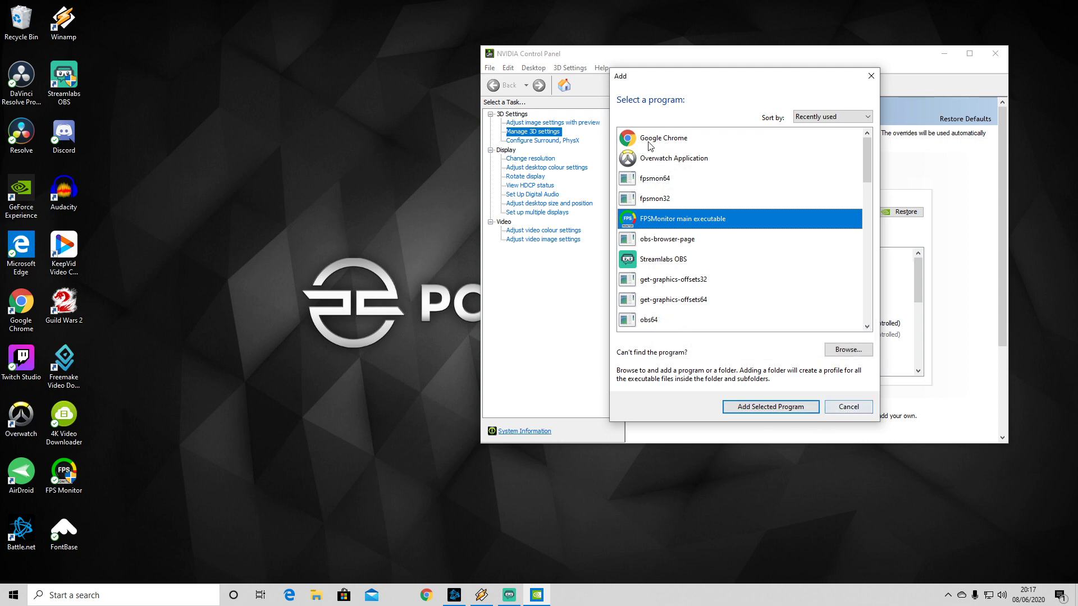
click(871, 408)
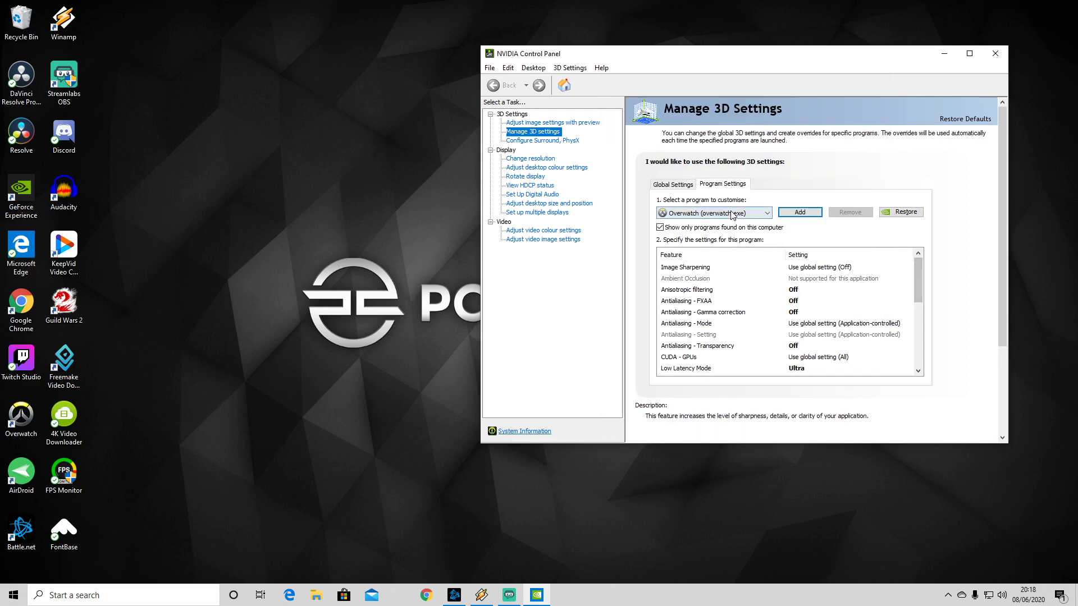
click(668, 187)
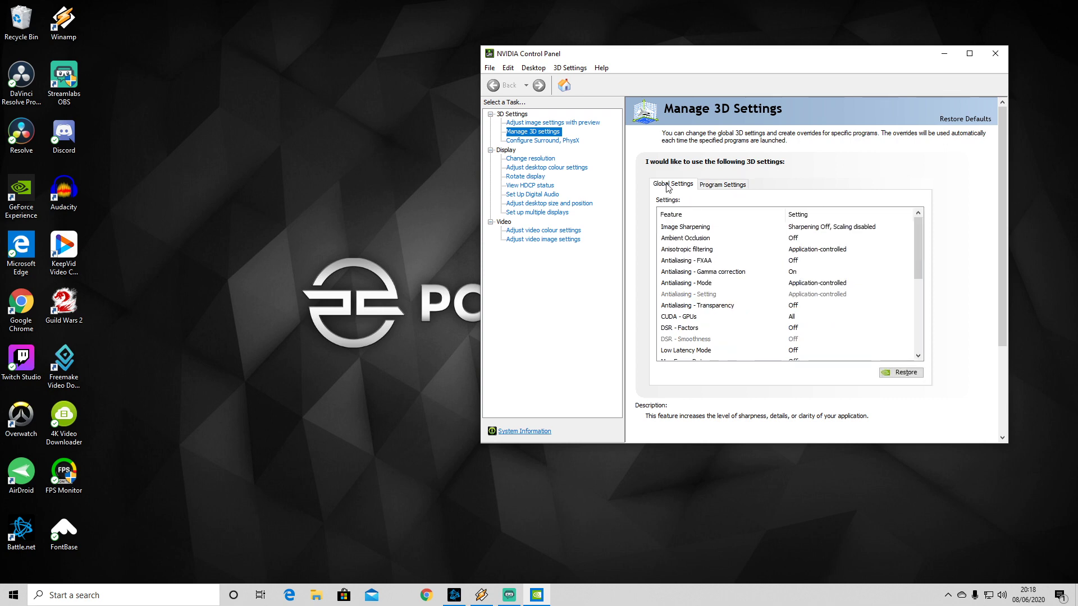
Return to Overwatch's program-specific 3D settings and review the antialiasing, filtering and low latency options
click(722, 185)
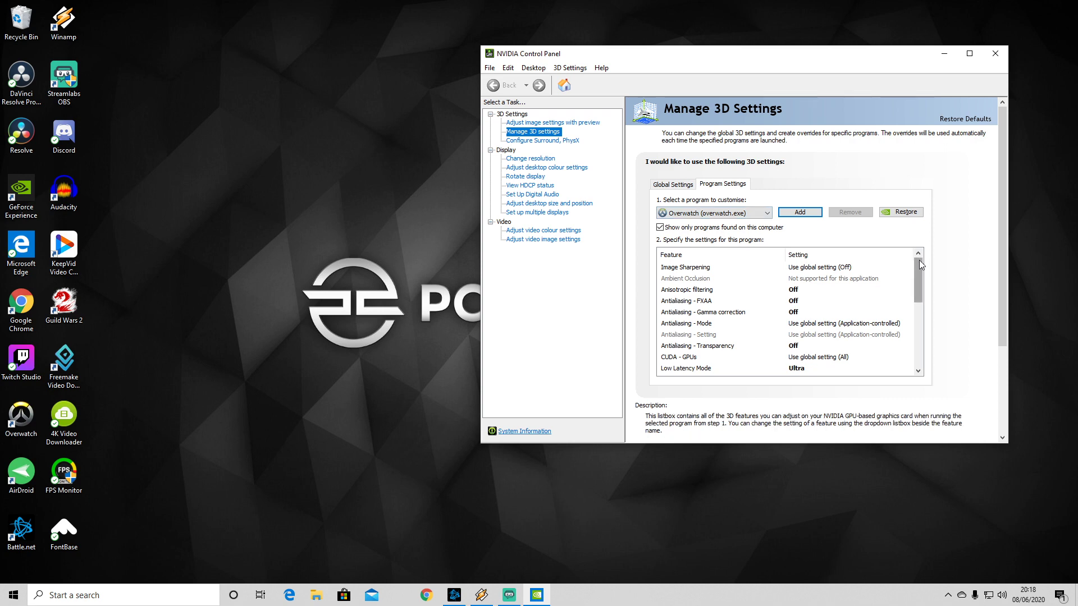
scroll(921, 264, down, 1)
scroll(920, 264, up, 1)
mouse_move(916, 275)
mouse_down()
mouse_move(921, 305)
mouse_move(921, 291)
mouse_up()
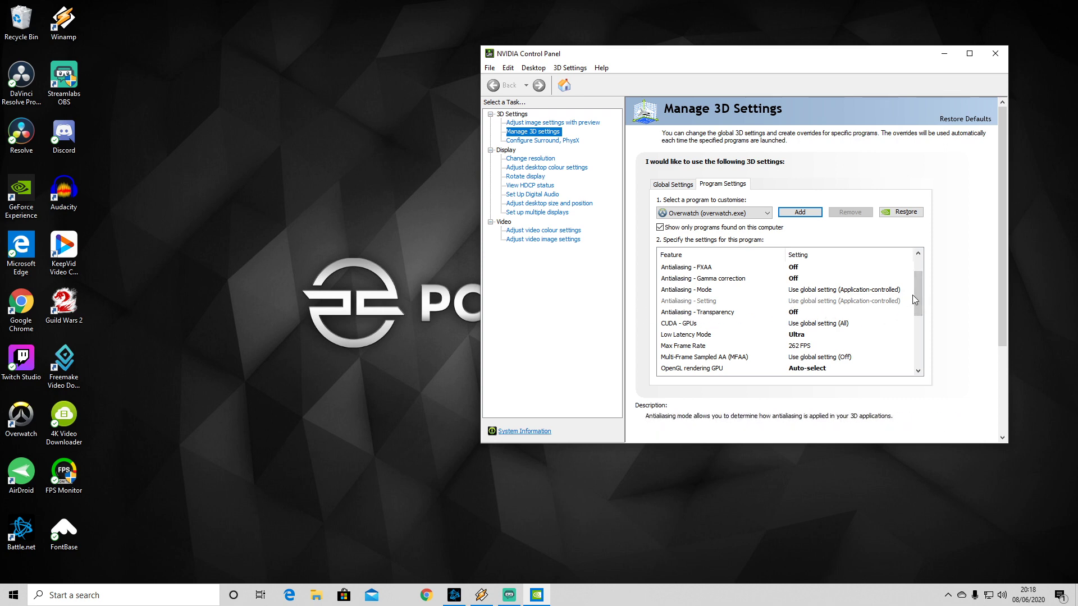
scroll(920, 301, down, 1)
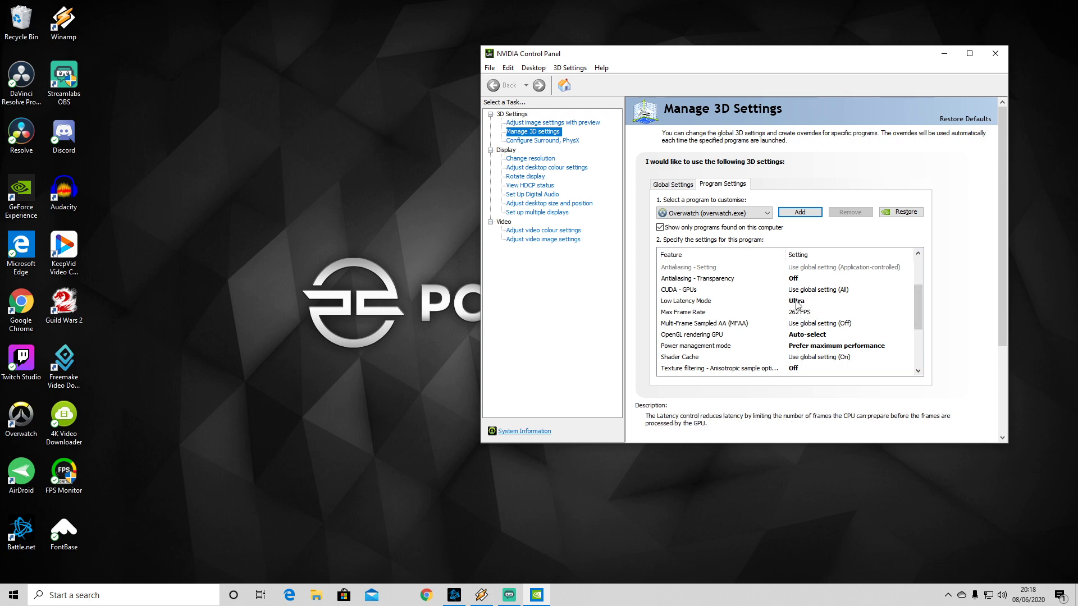
Confirm a Max Frame Rate limit of 262 FPS in Overwatch's program-specific 3D settings
click(808, 314)
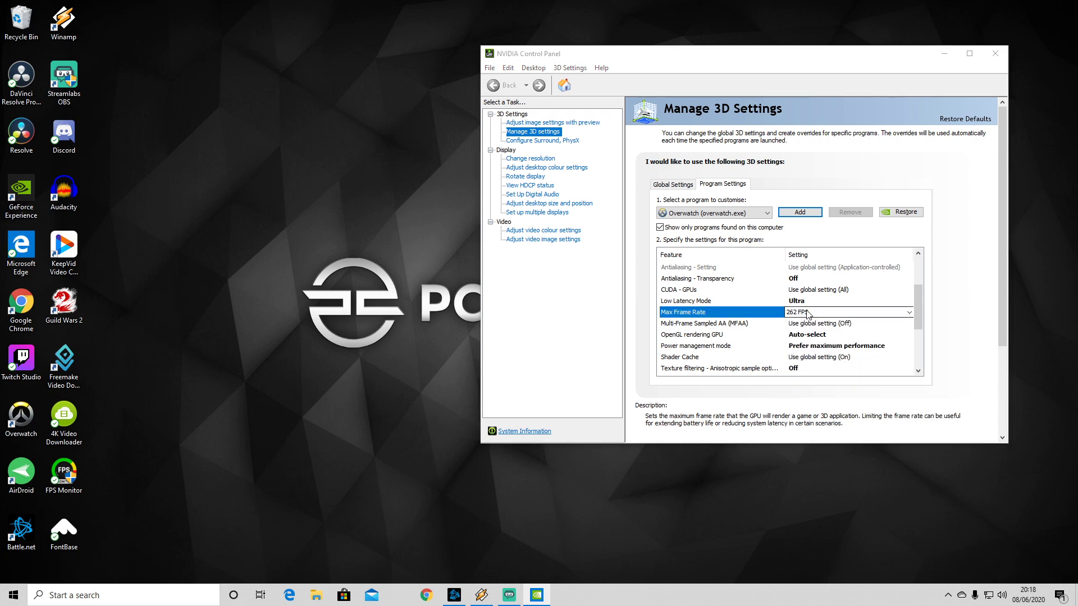
click(808, 313)
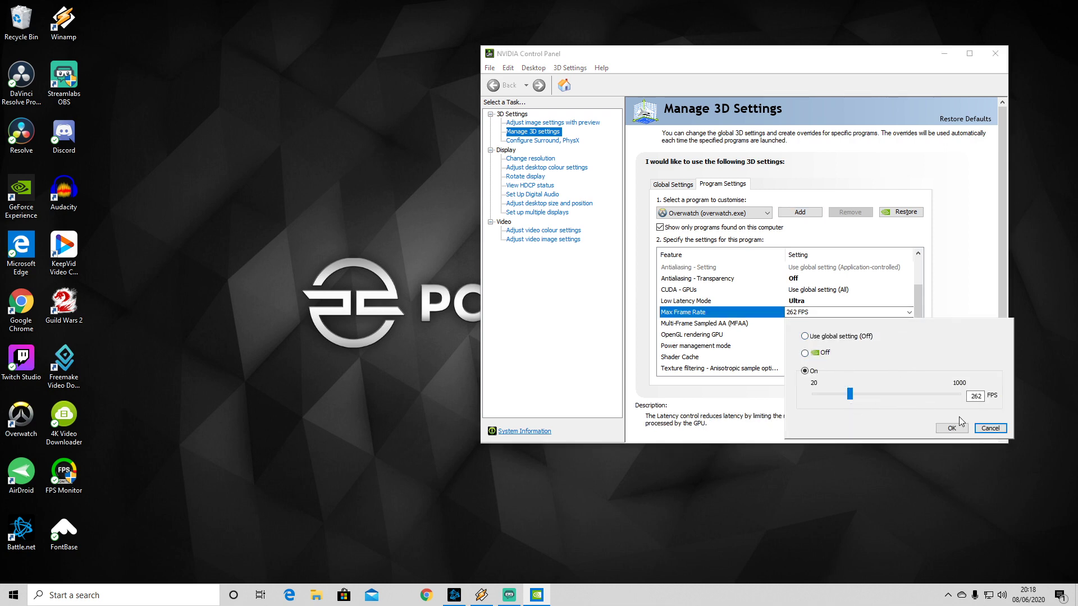
click(950, 429)
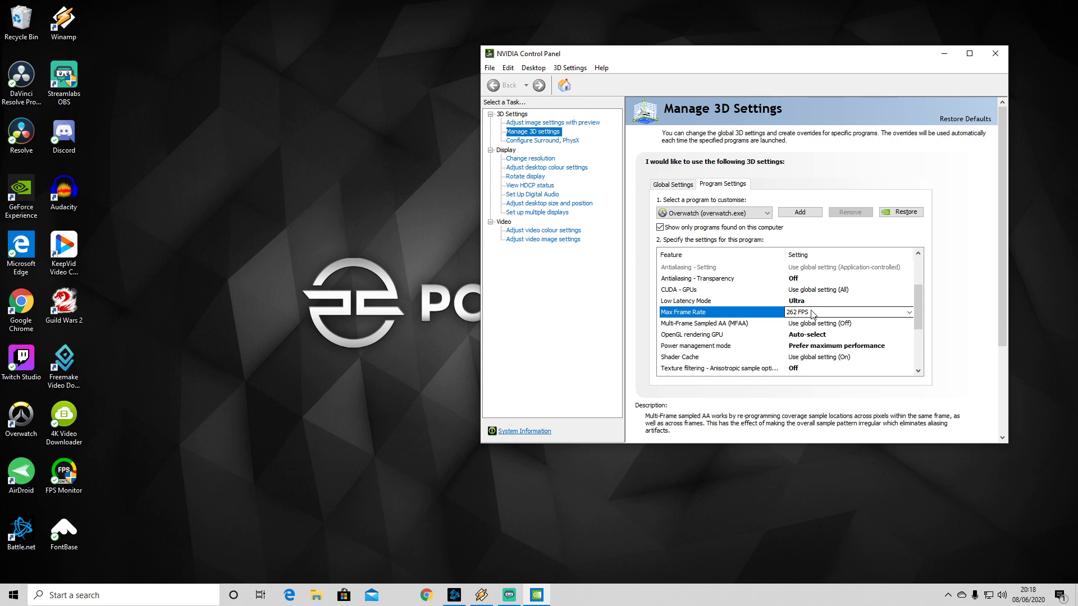
Review Overwatch's remaining 3D settings, including power management, texture filtering and vertical sync, and close the NVIDIA Control Panel
drag(921, 306, 825, 309)
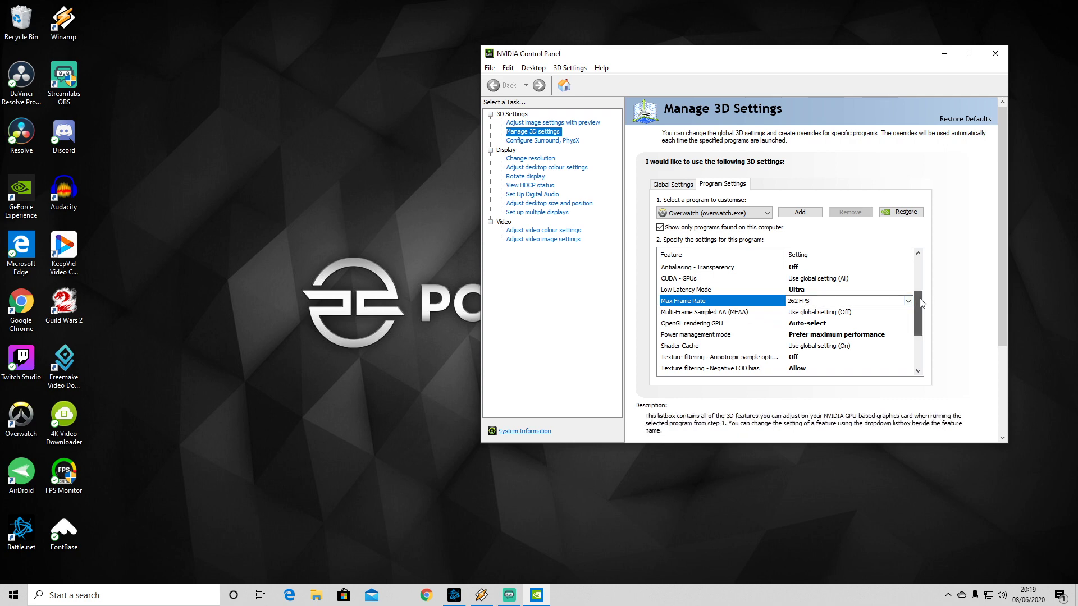
scroll(862, 299, down, 2)
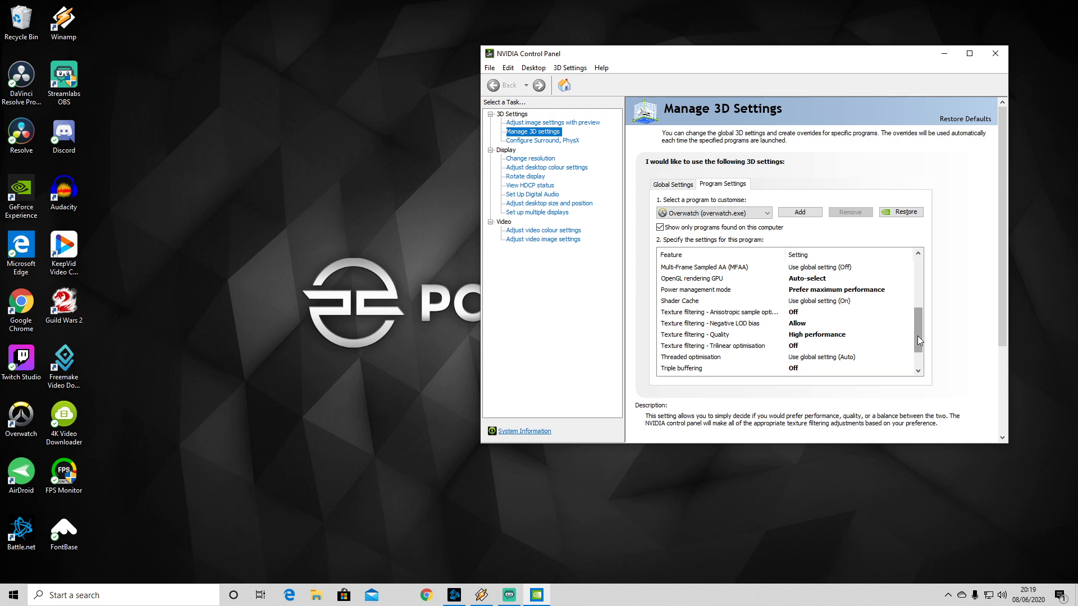
scroll(918, 337, down, 1)
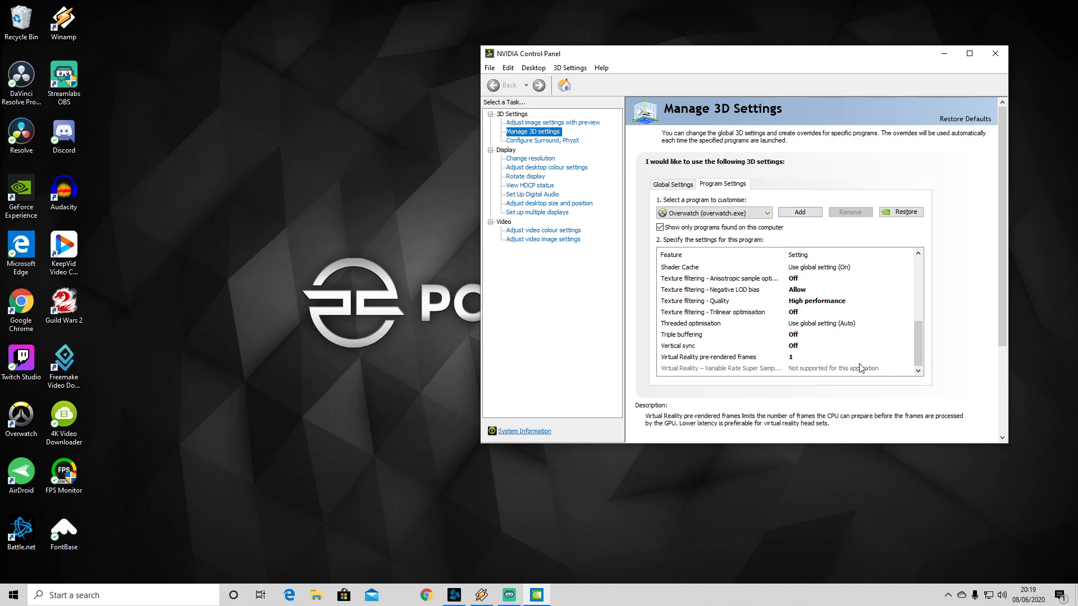
drag(919, 341, 930, 258)
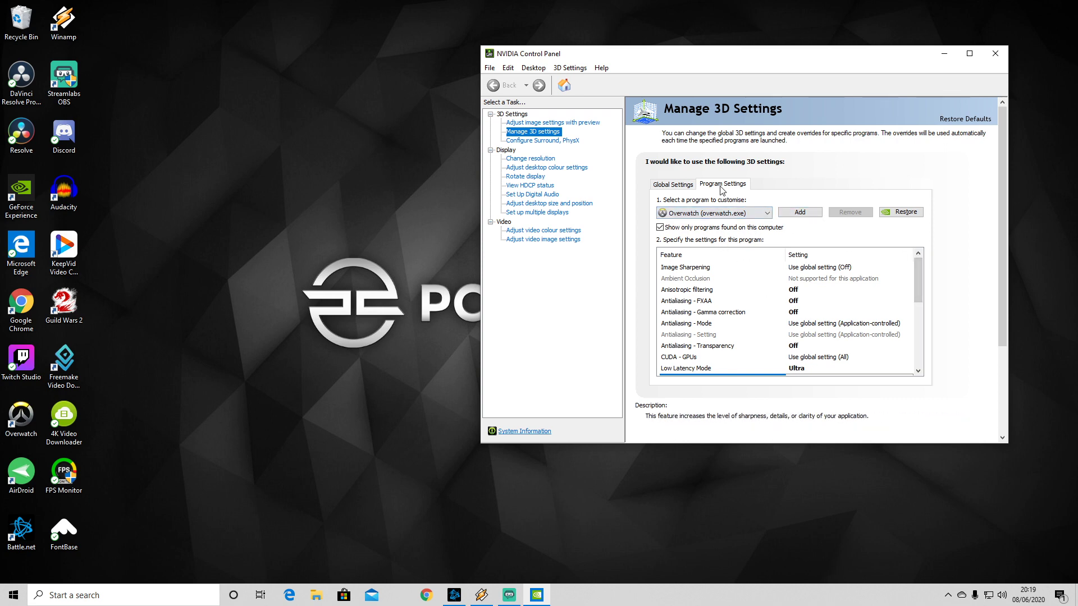
drag(917, 272, 921, 361)
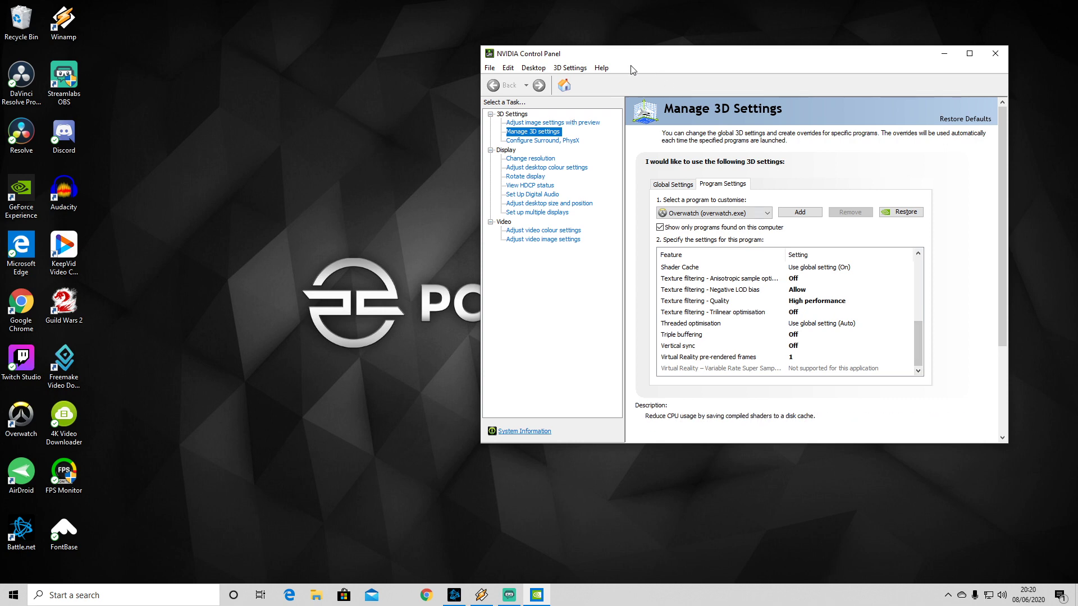
click(1003, 56)
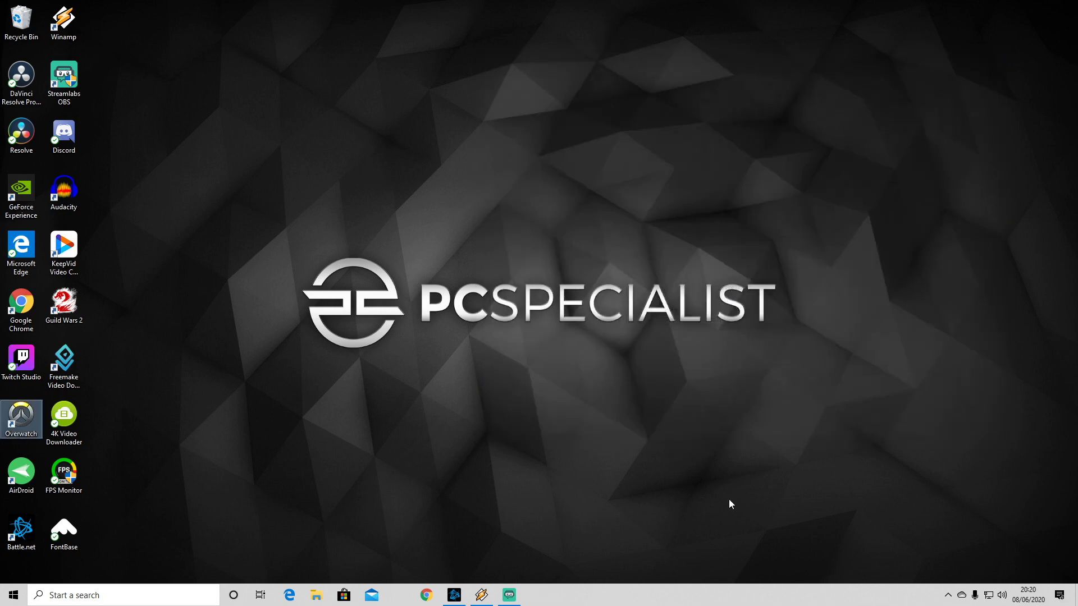
Open the display adaptor properties for Display 1 through the Windows advanced display settings
right_click(573, 522)
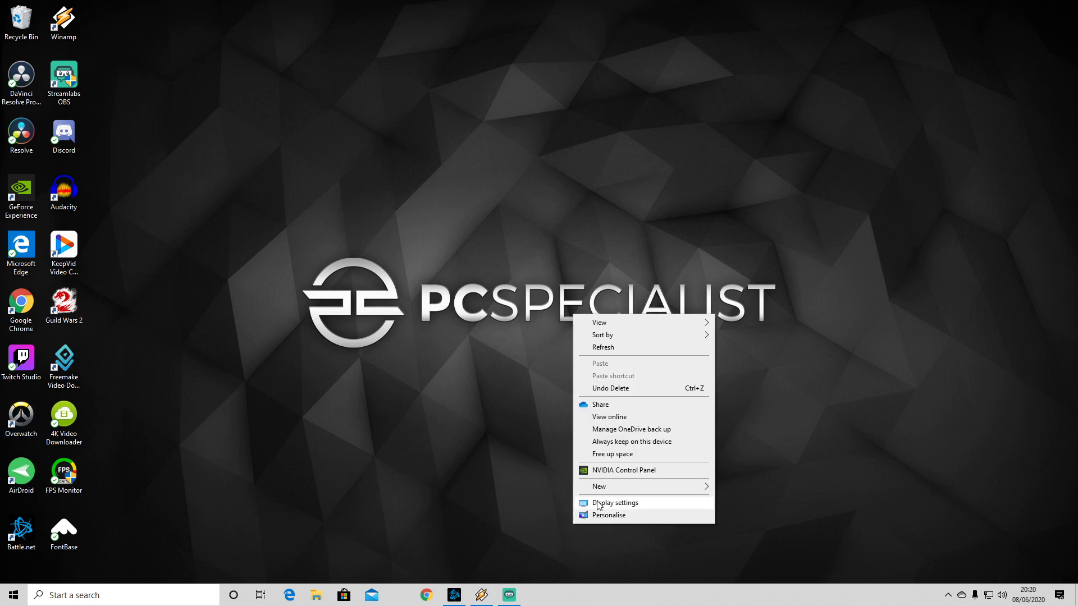
click(476, 512)
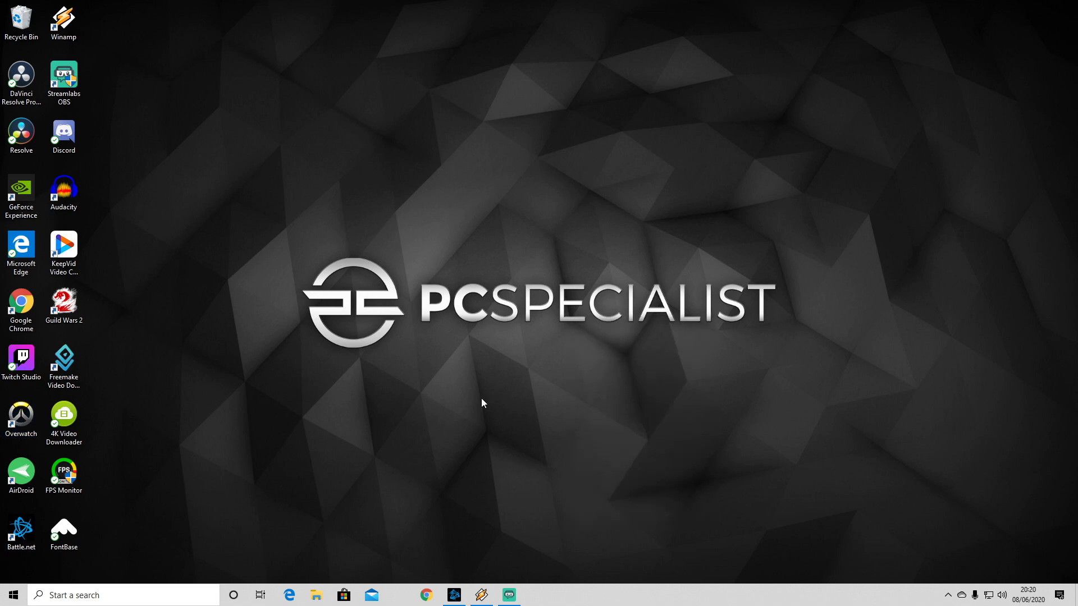
right_click(777, 498)
click(806, 477)
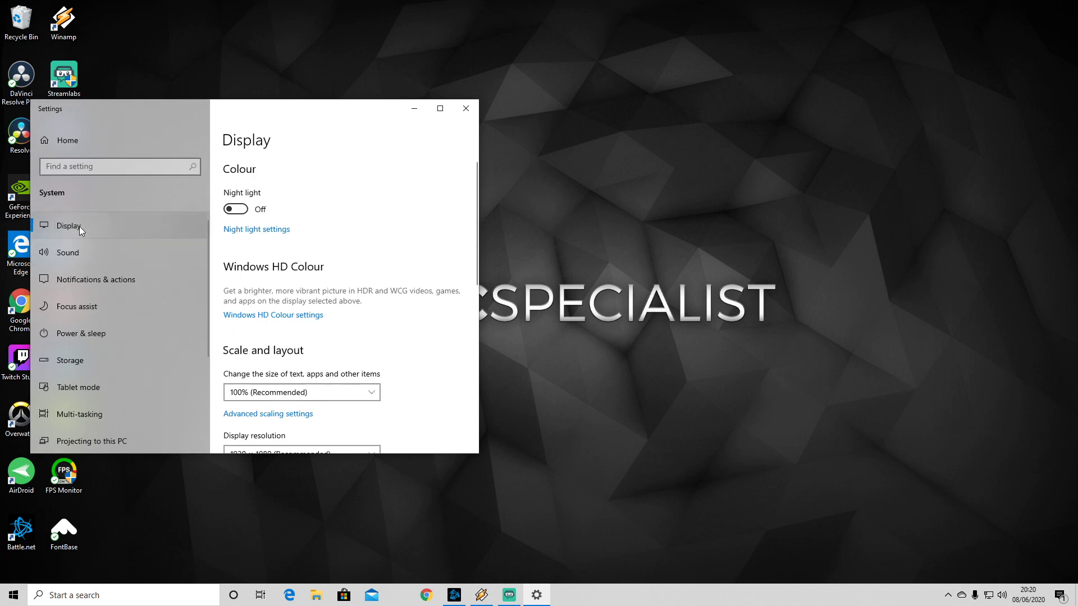
scroll(360, 222, down, 2)
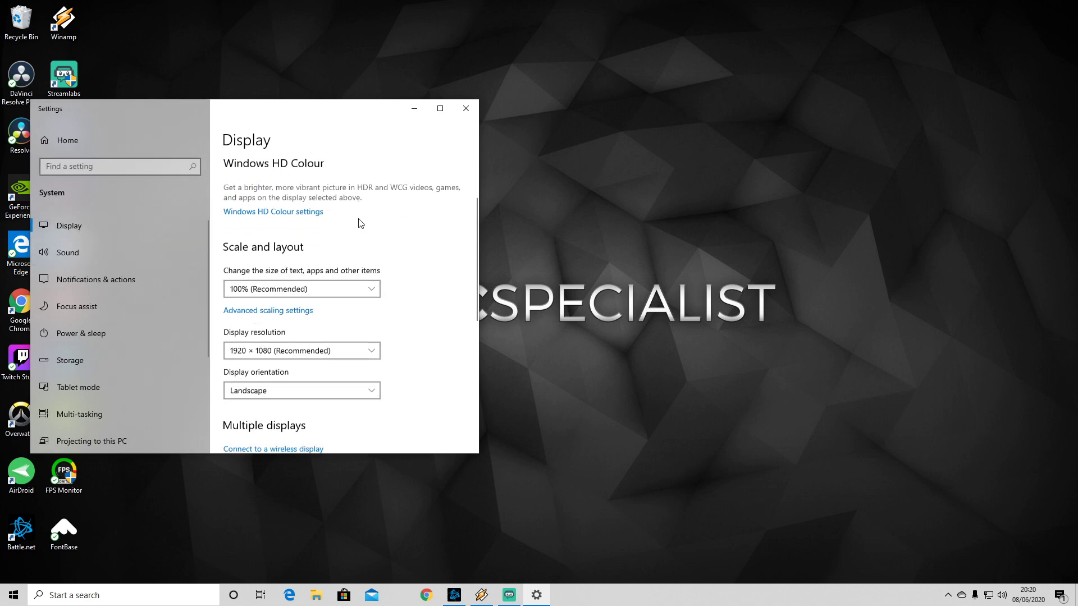
scroll(359, 222, down, 3)
click(251, 374)
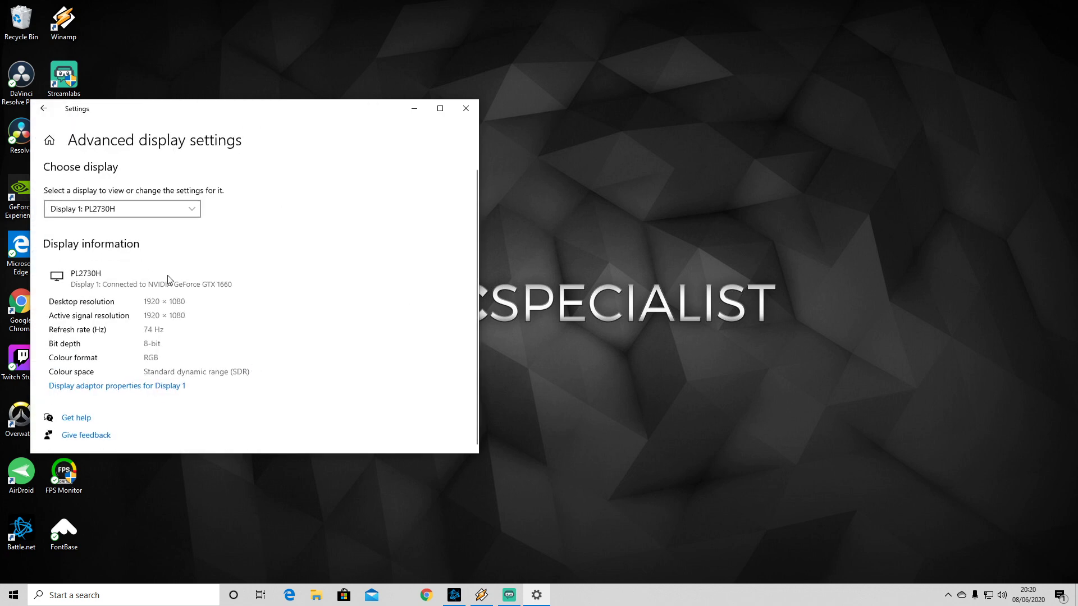
click(97, 387)
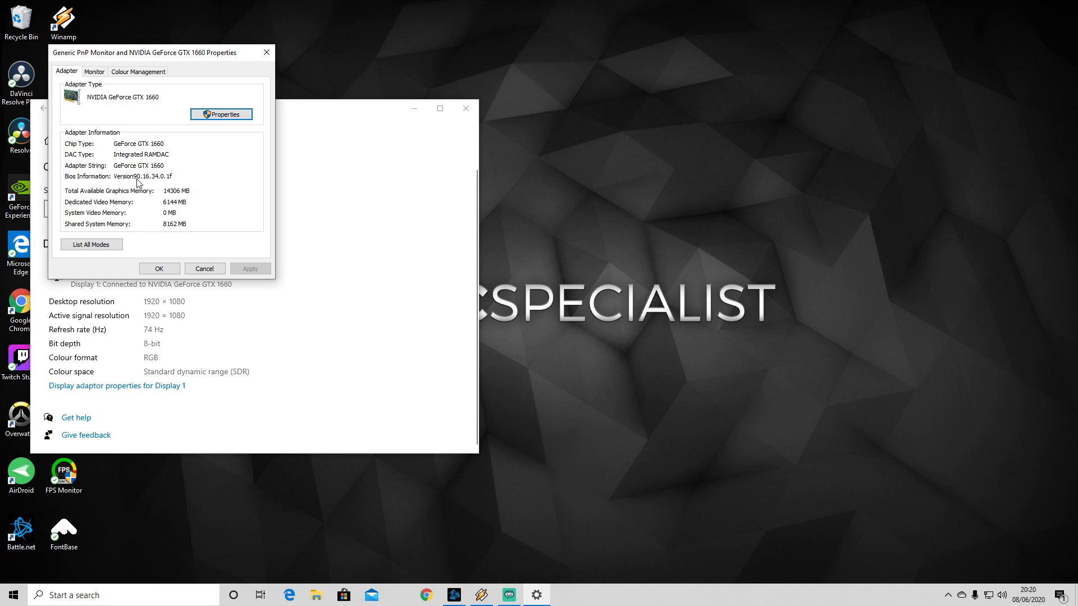
Set the monitor's screen refresh rate to 75 Hertz, apply it and close the Windows display settings
click(99, 71)
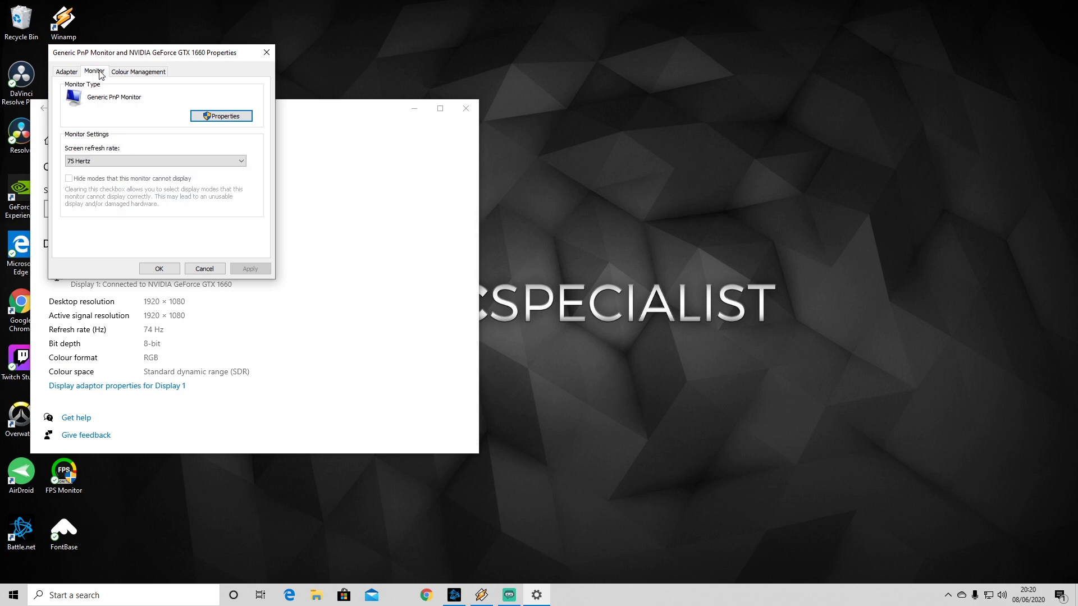
click(241, 161)
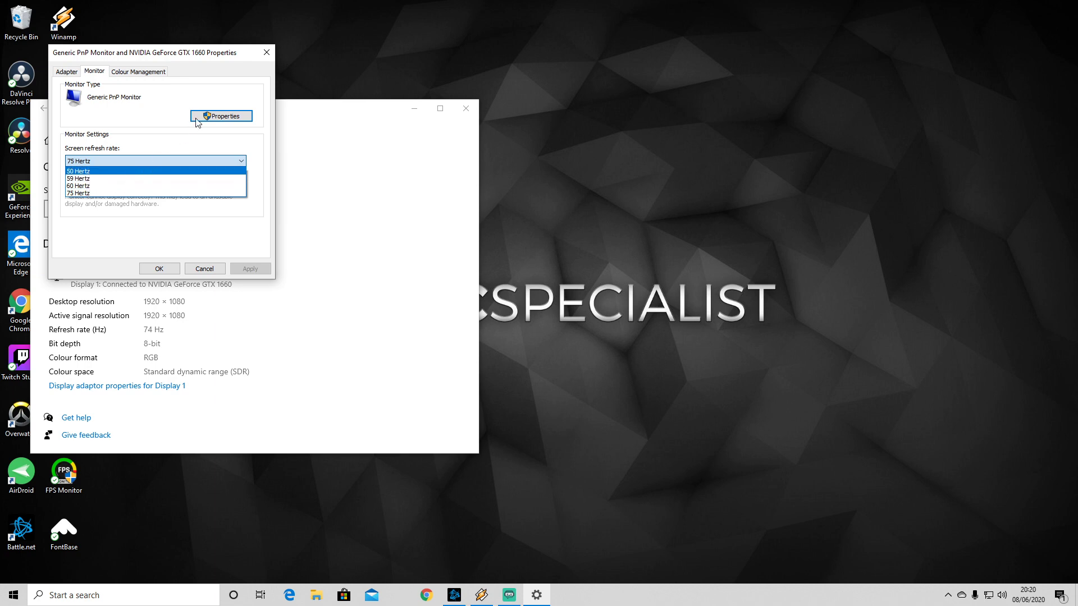
click(95, 193)
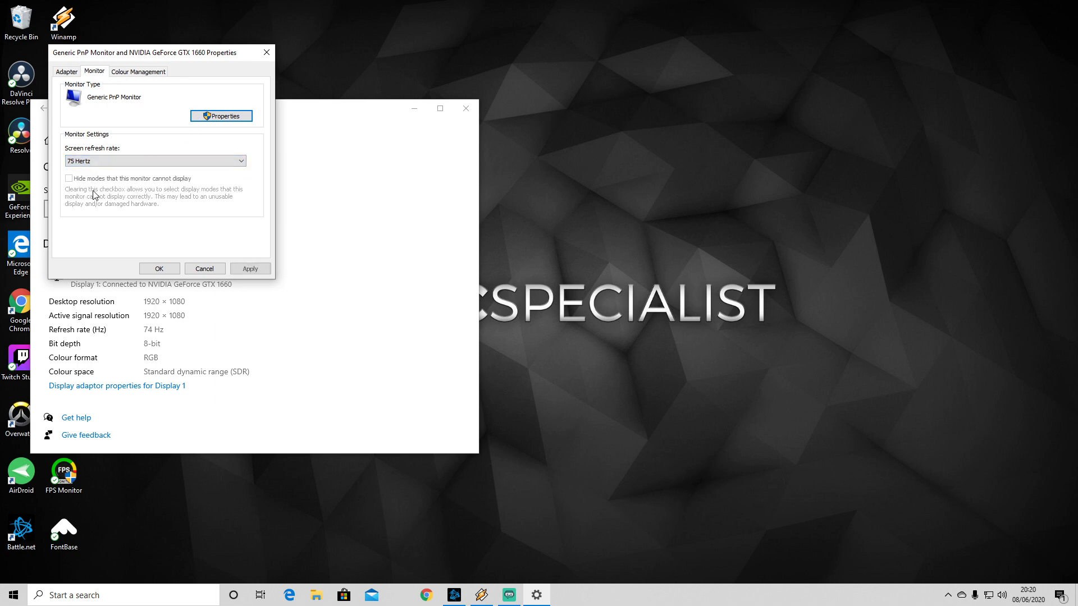
click(152, 161)
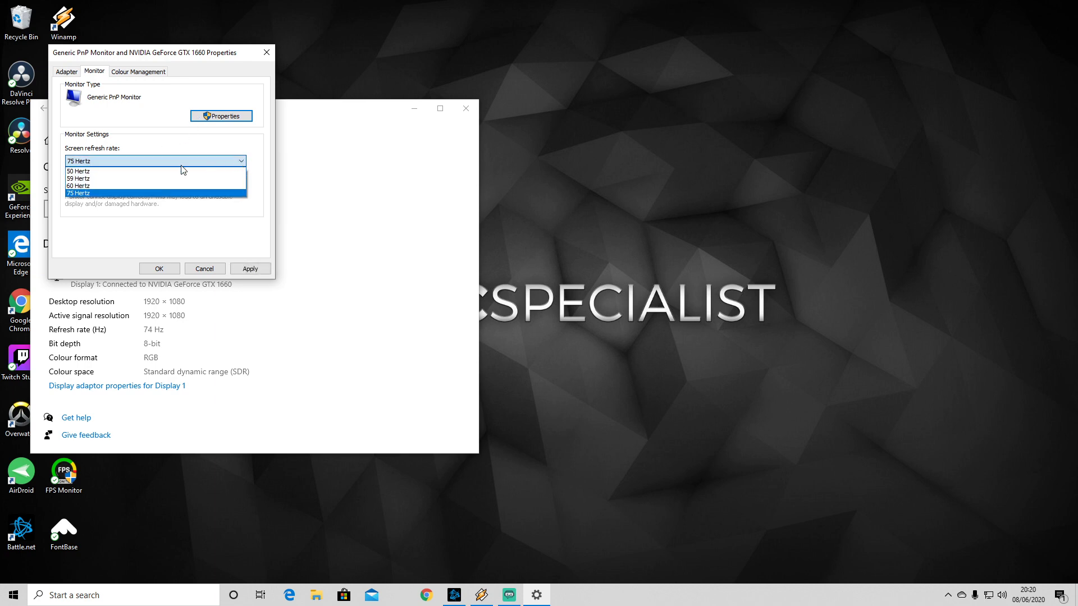
click(76, 193)
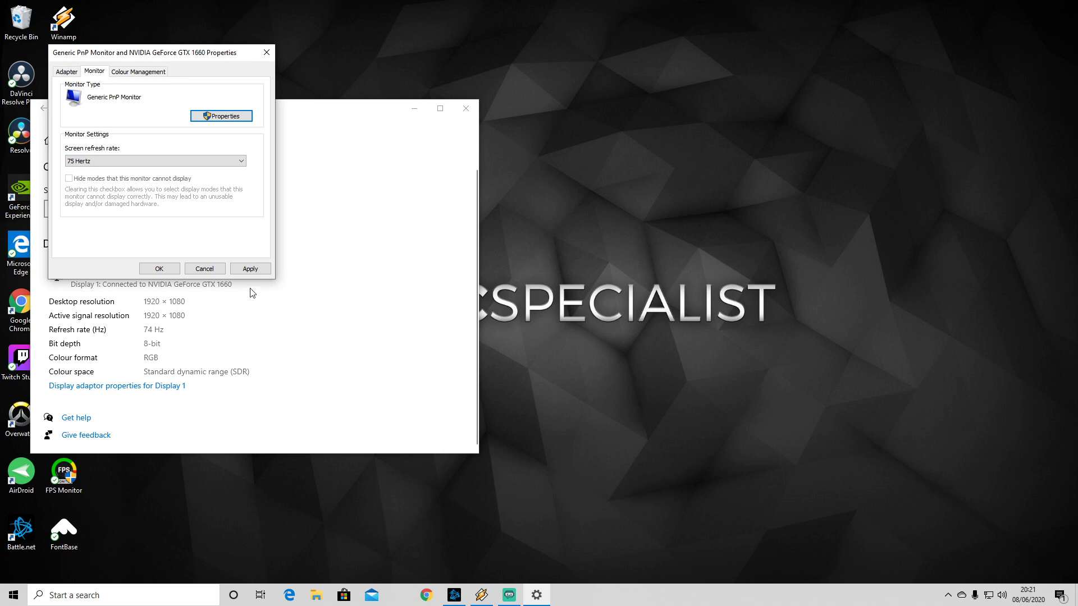
click(242, 270)
click(172, 269)
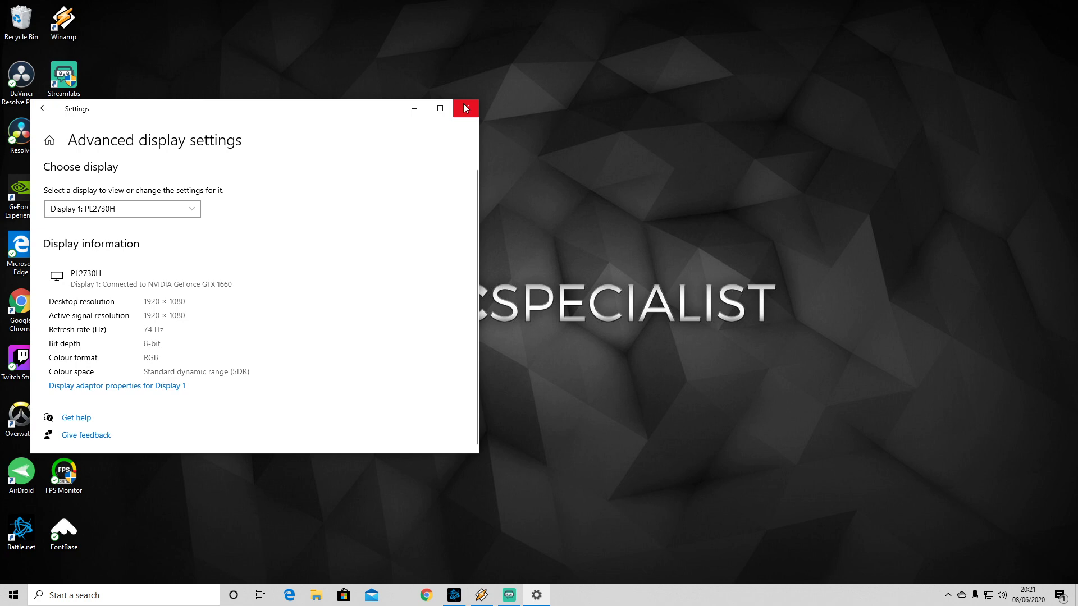
click(464, 108)
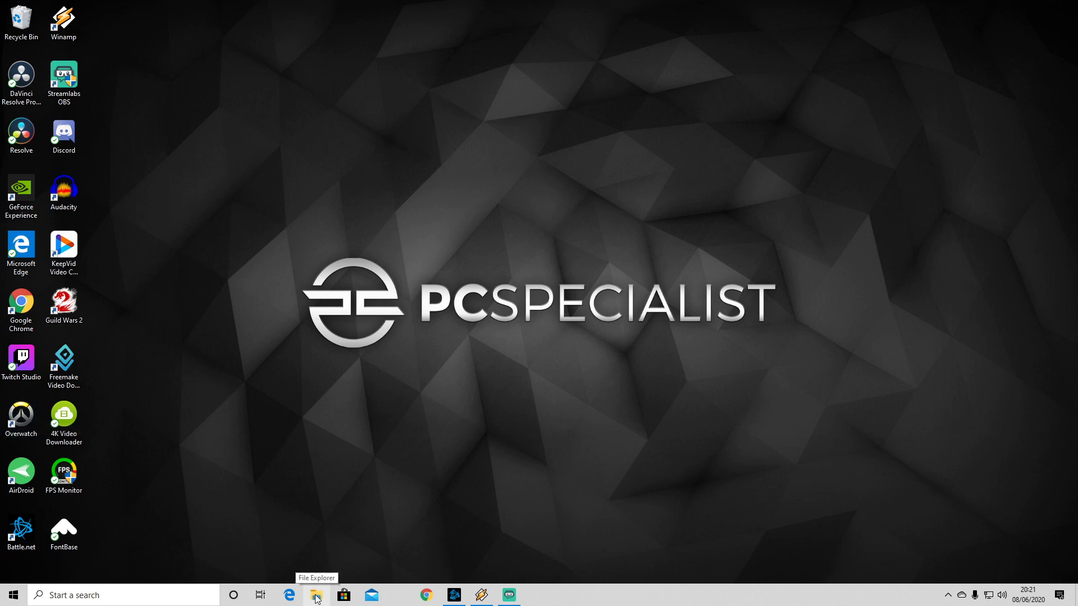
Apply the "Disable full-screen optimisations" compatibility setting in the Overwatch shortcut's properties
right_click(27, 420)
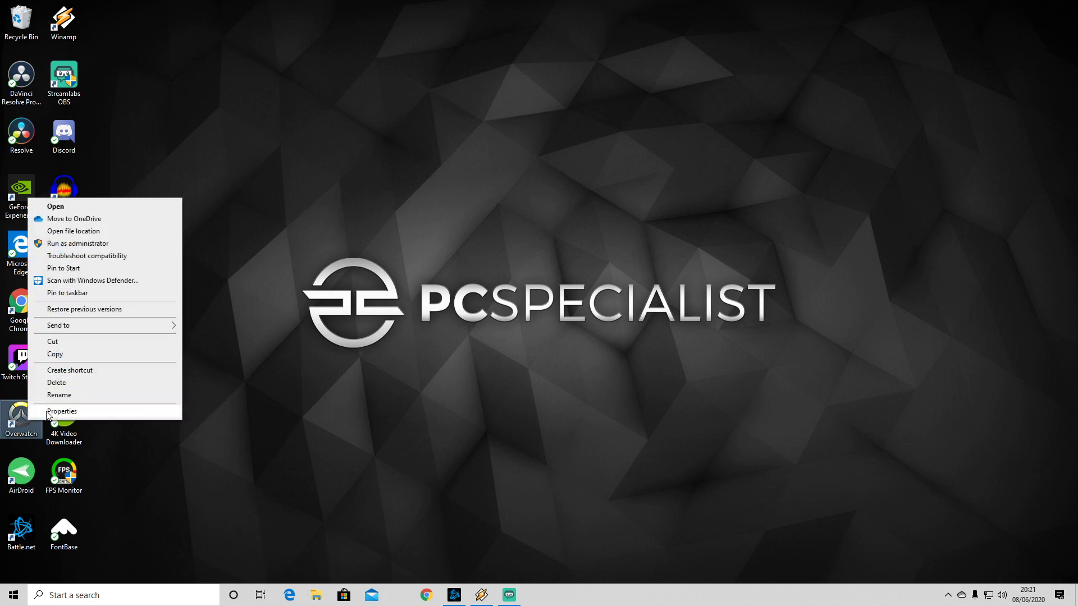
click(48, 415)
drag(127, 292, 271, 148)
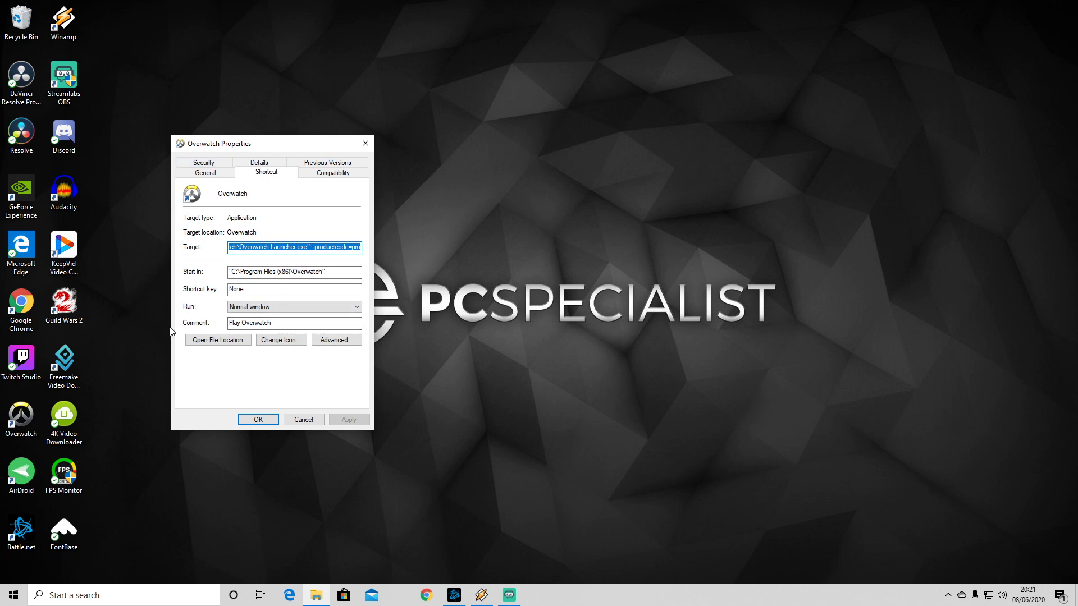
click(318, 175)
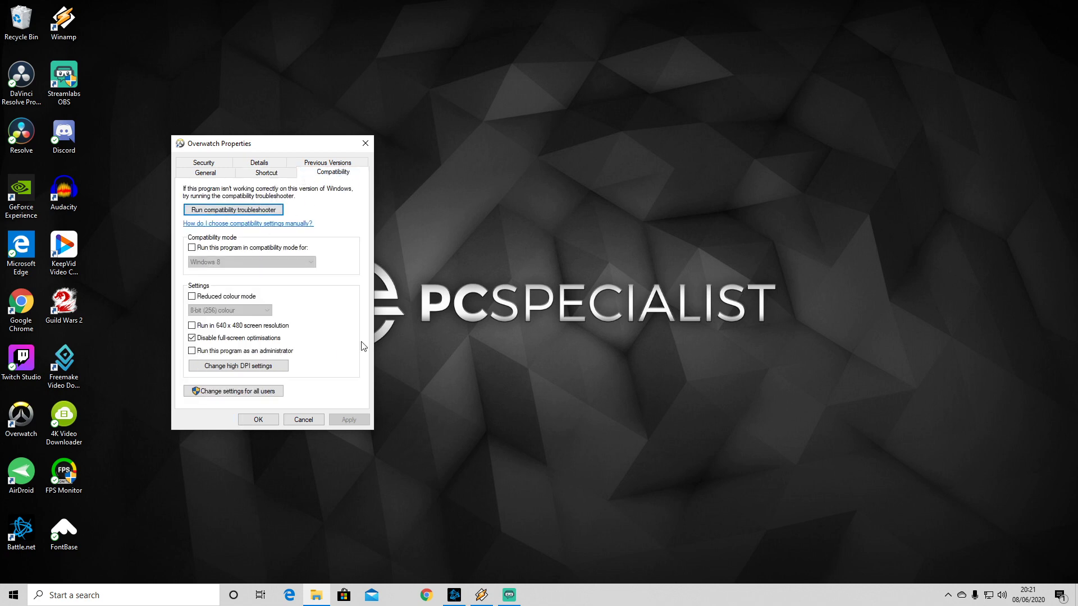
click(191, 340)
click(342, 418)
click(253, 419)
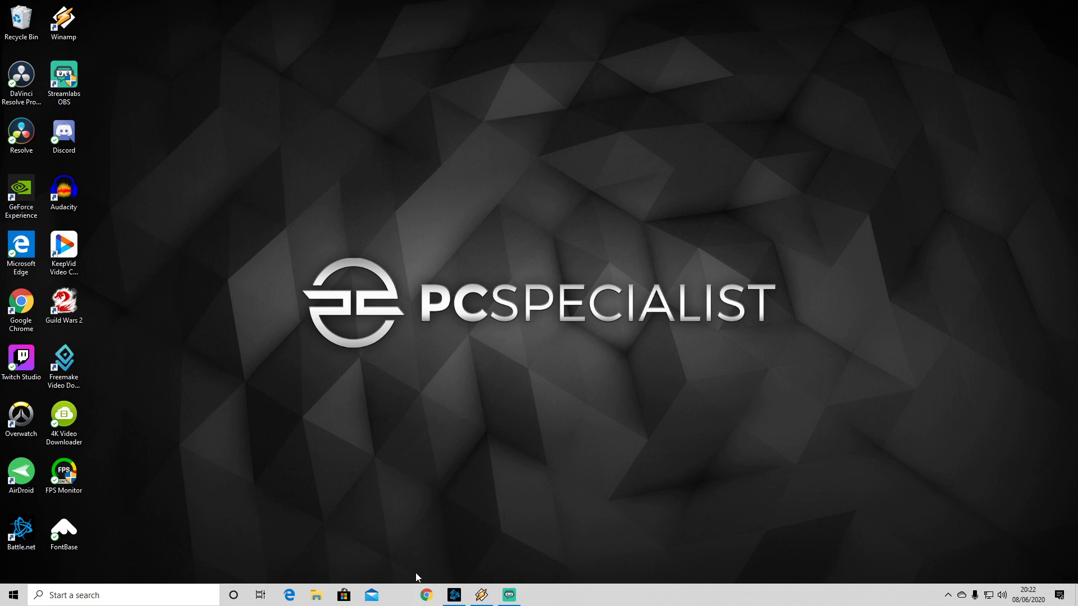
Start FPS Monitor in its trial version and minimise the Battle.net launcher window
double_click(64, 469)
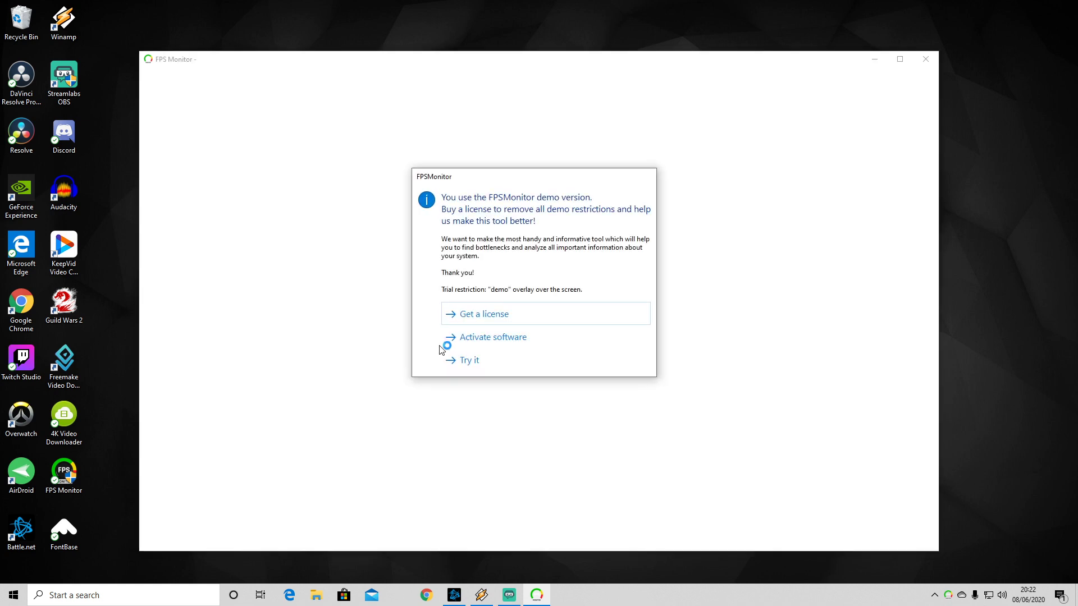
click(469, 364)
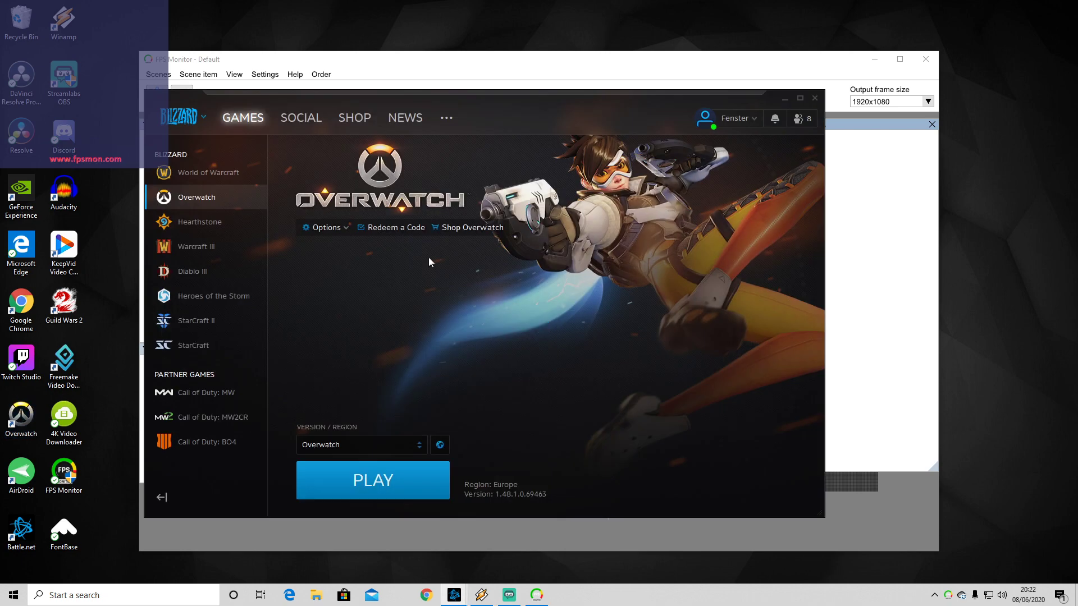
click(787, 99)
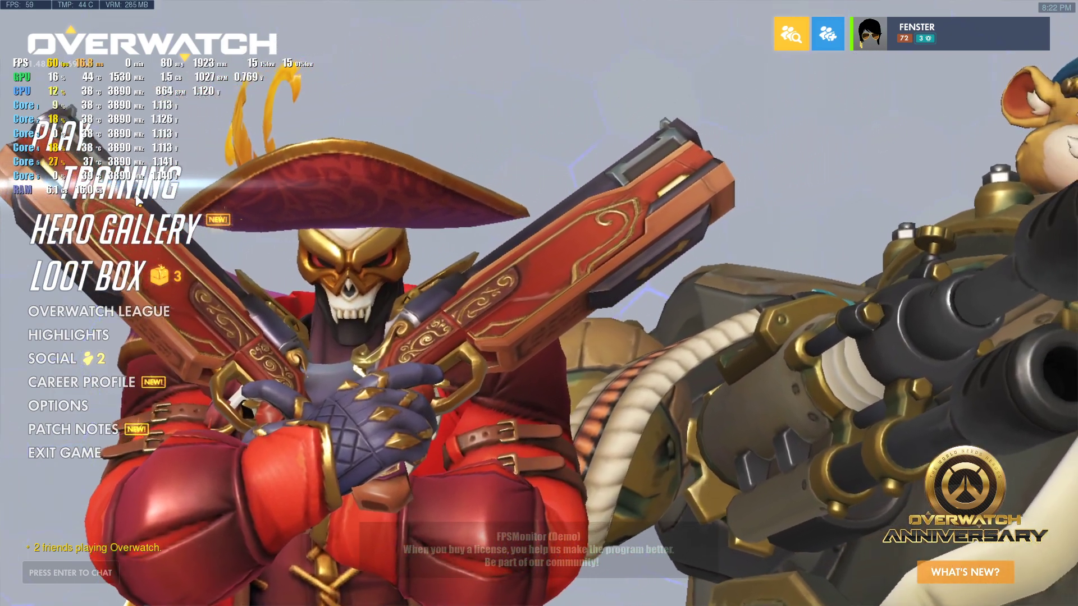
Enter the practice range from Overwatch's training modes and select Hanzo as the hero
click(137, 192)
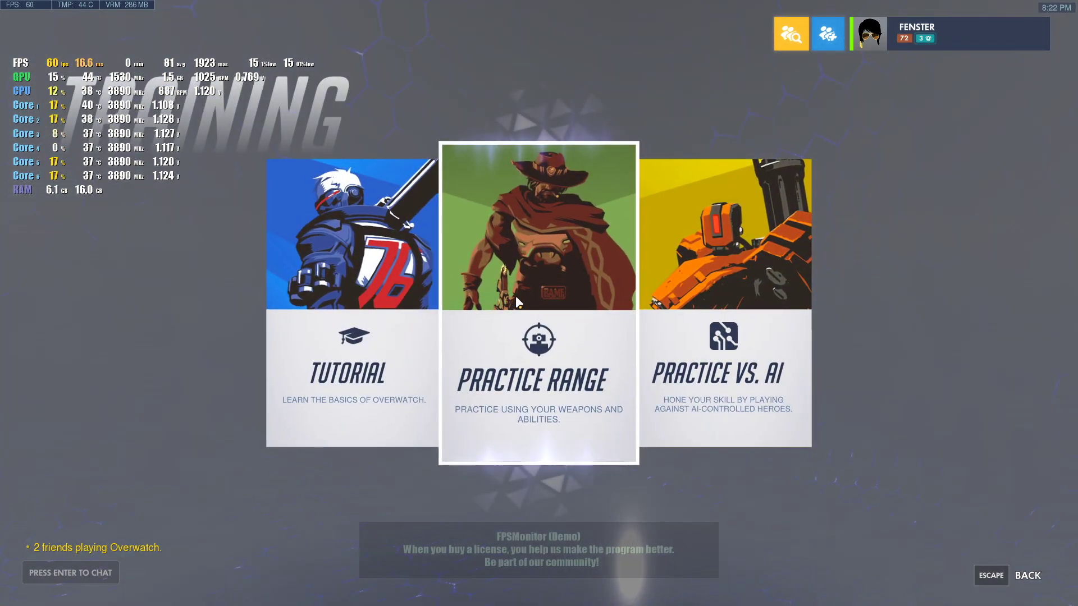
click(517, 303)
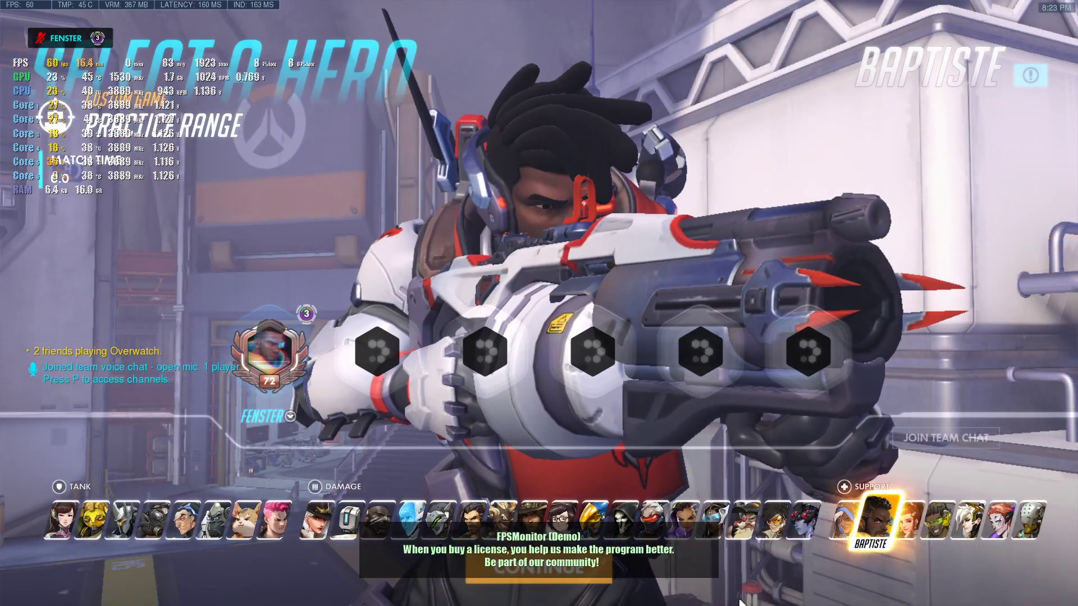
click(474, 519)
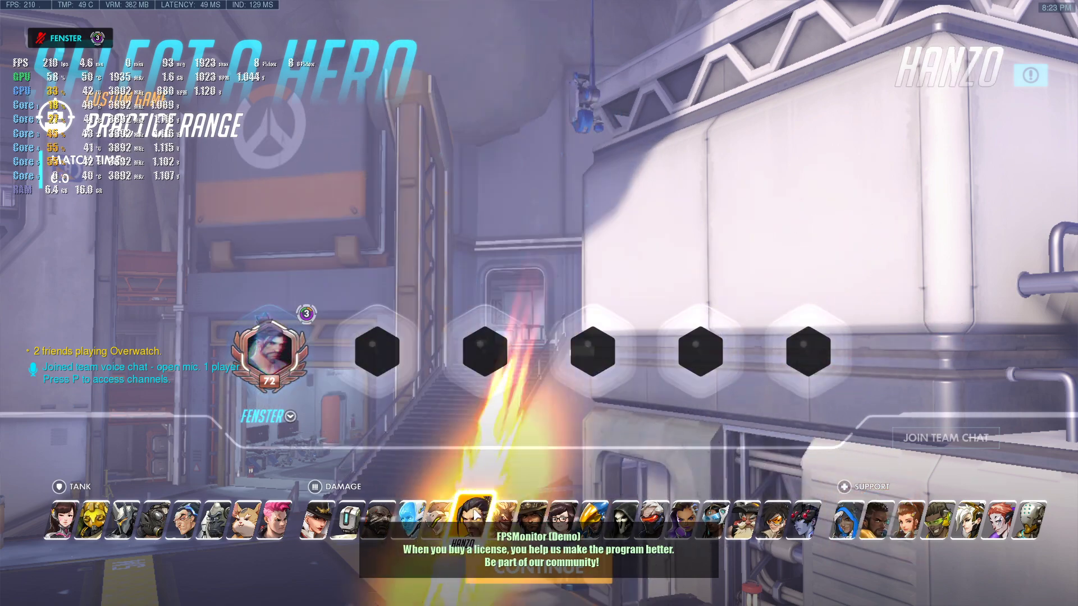
Start the practice range as Hanzo and shoot the training bots with normal and Storm Arrows to check in-game performance on the FPS Monitor overlay
click(494, 568)
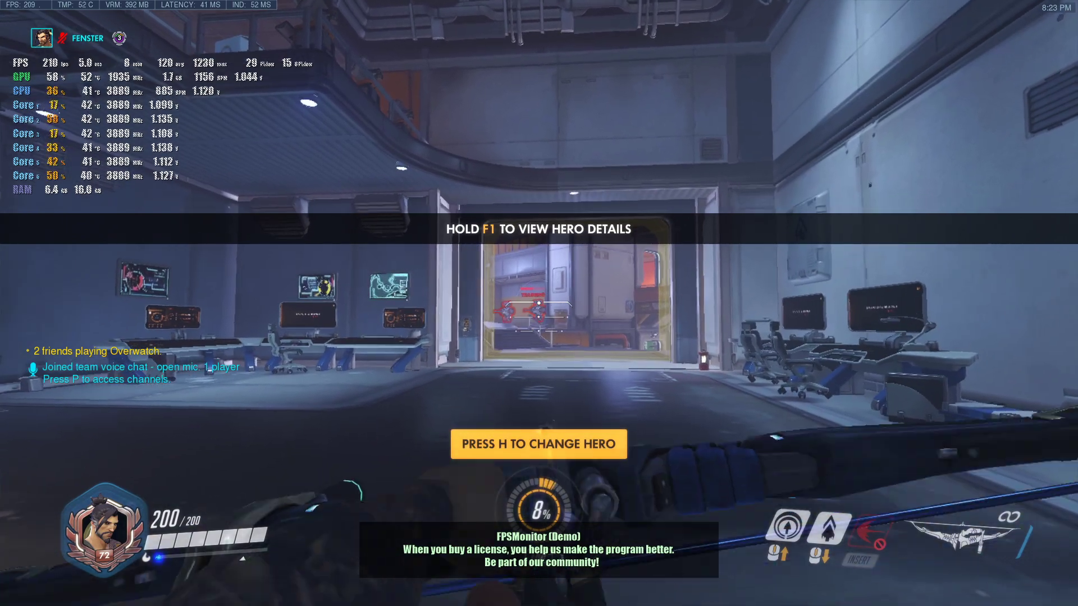
click(539, 303)
scroll(539, 303, down, 1)
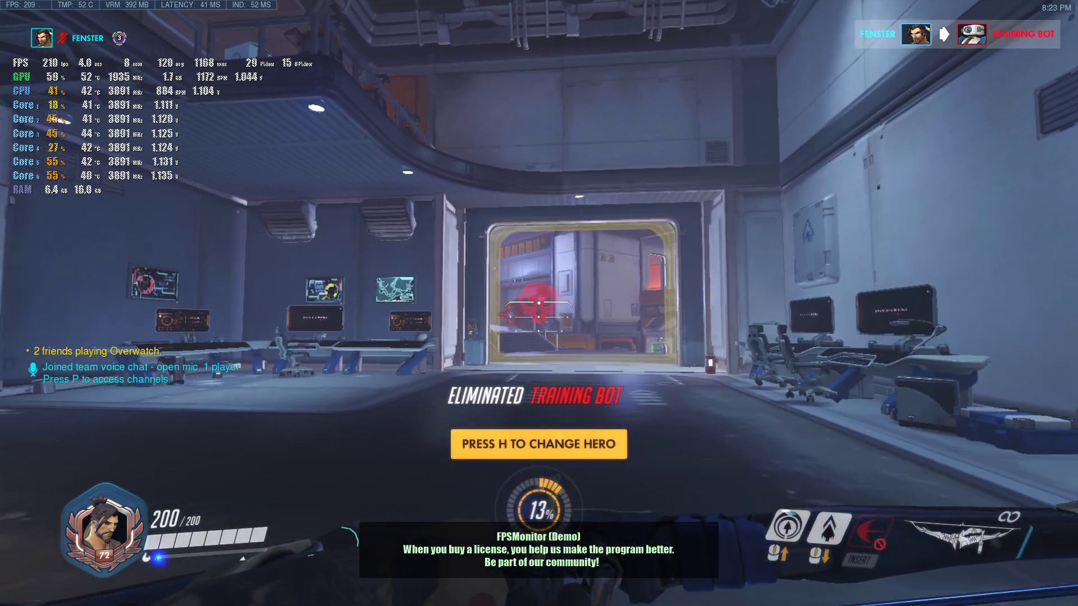
click(539, 303)
click(539, 303)
click(539, 303)
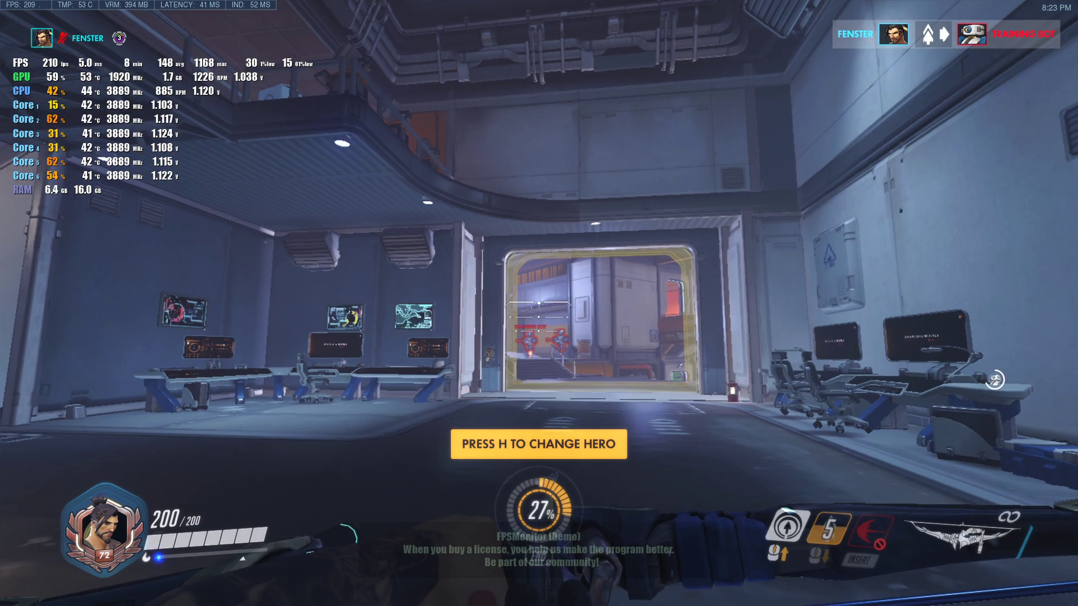
click(539, 303)
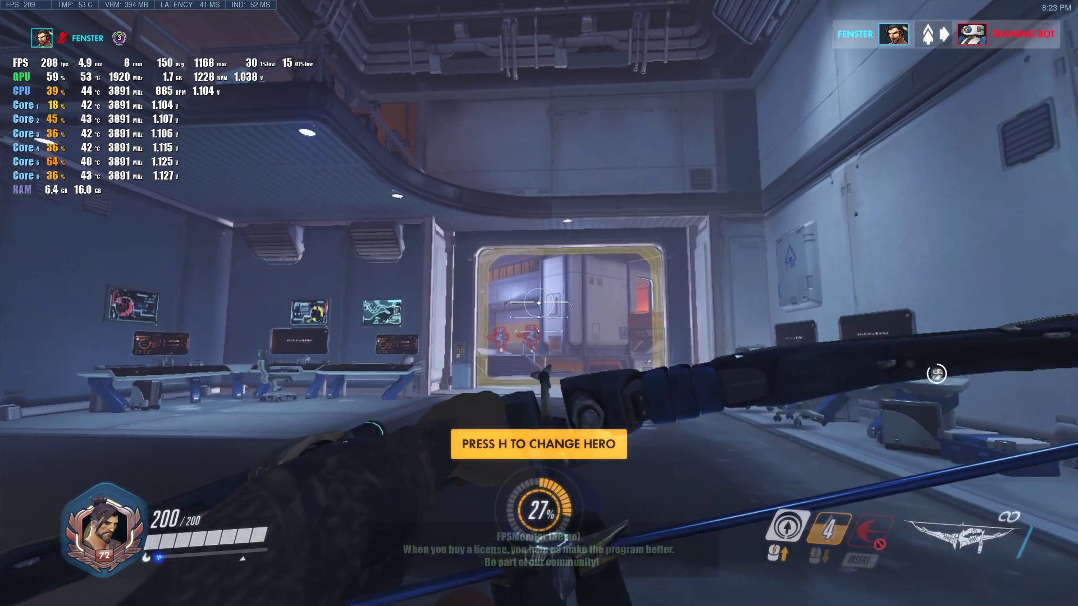
click(539, 303)
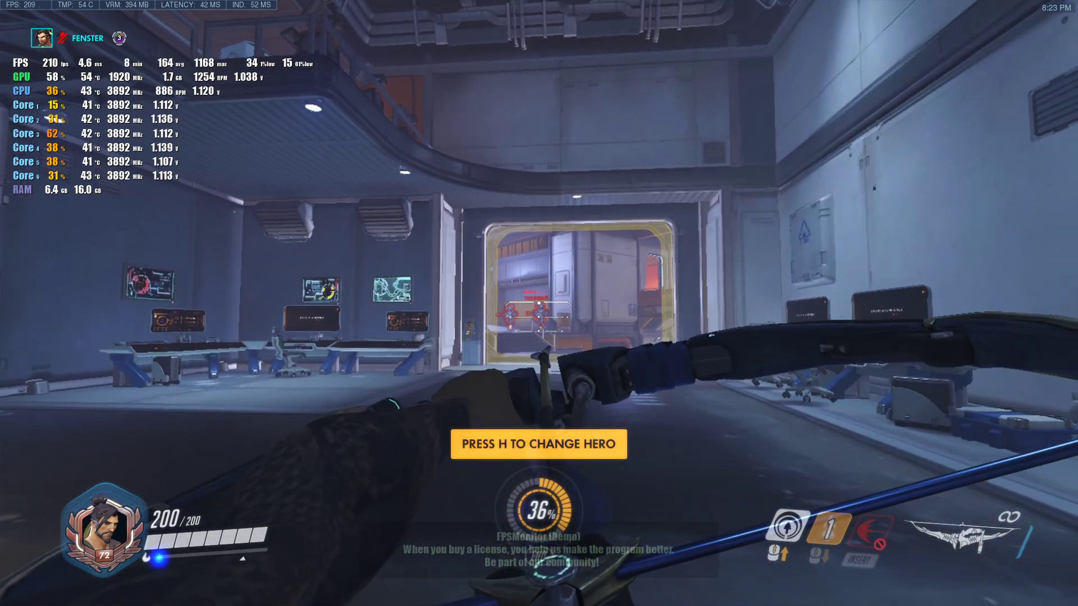
click(539, 303)
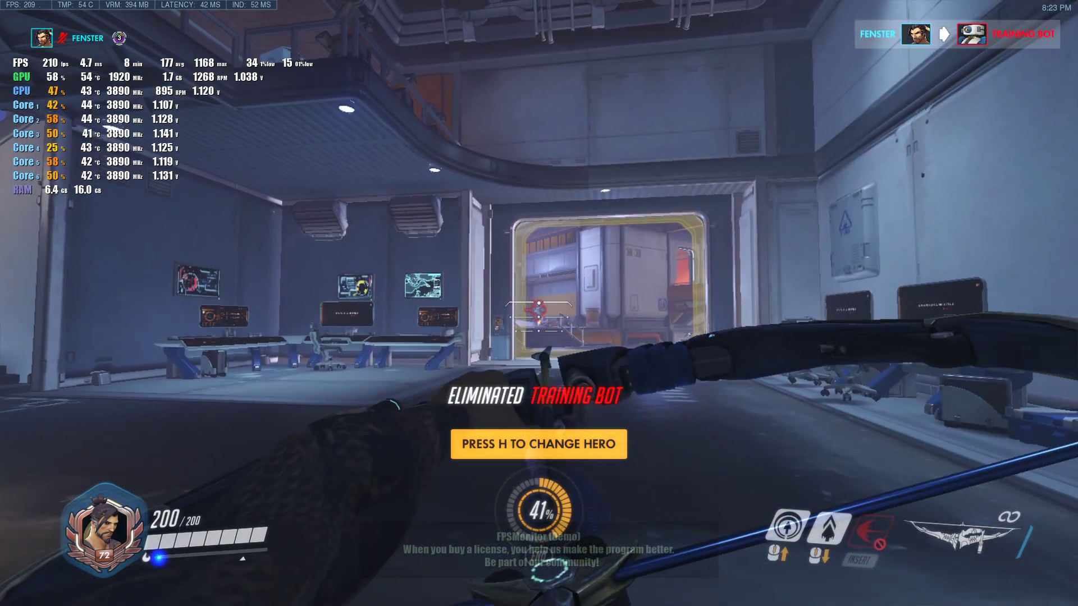
click(538, 303)
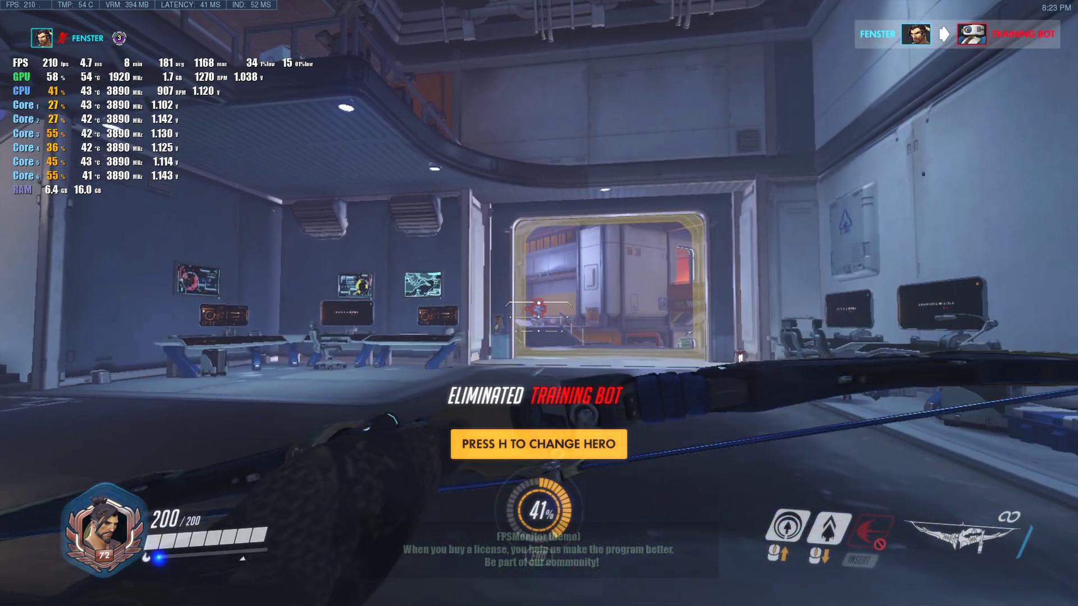
scroll(539, 303, down, 1)
click(539, 303)
click(539, 303)
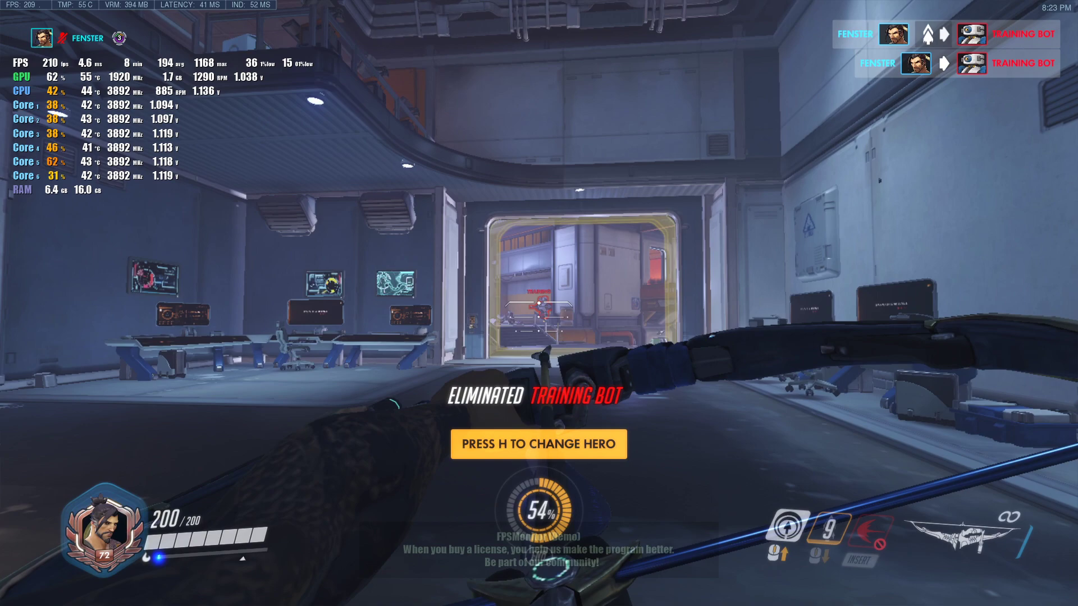
click(538, 303)
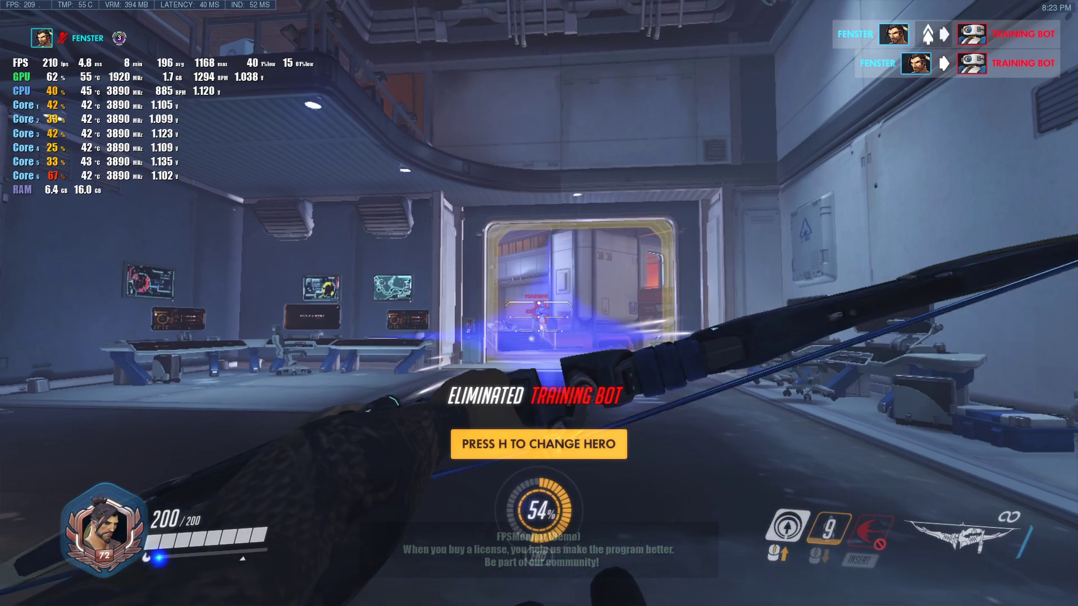
click(539, 303)
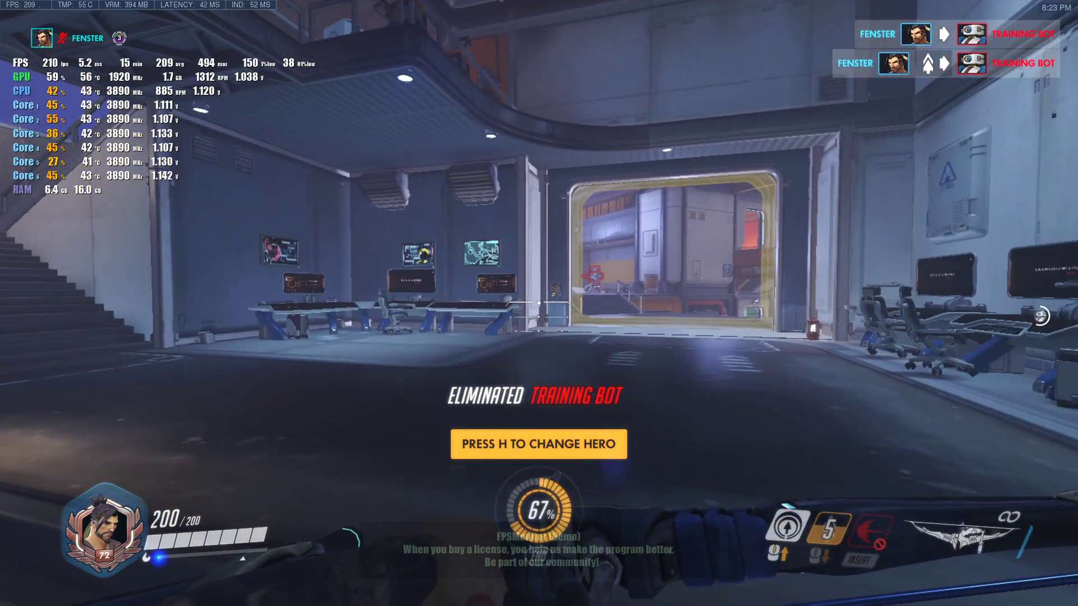
Return from the game menu to the practice range, take Overwatch out of full-screen mode and switch to the Windows desktop
key(Escape)
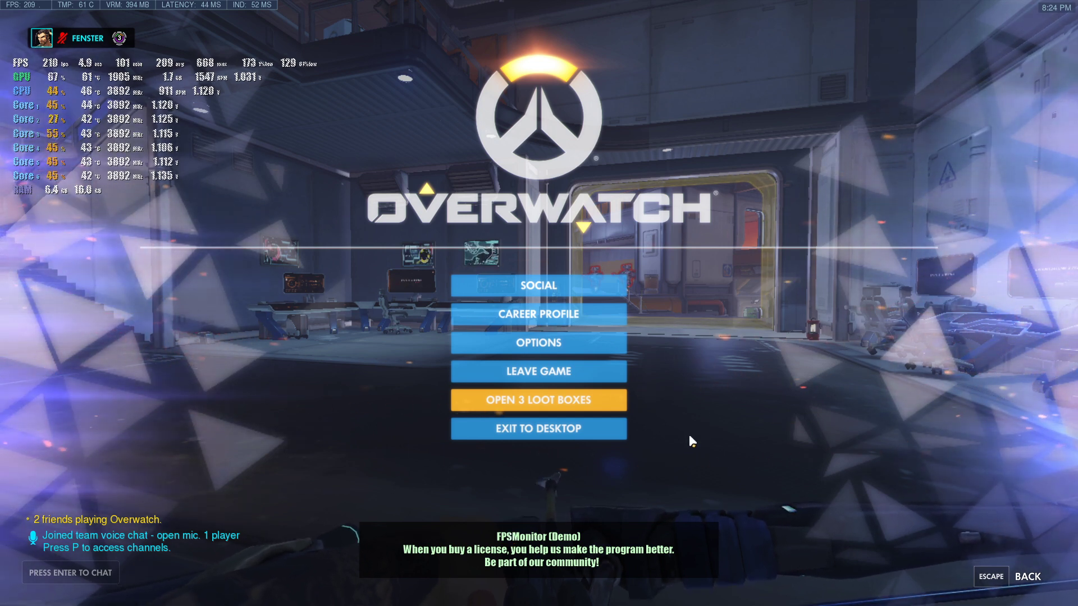
click(1027, 577)
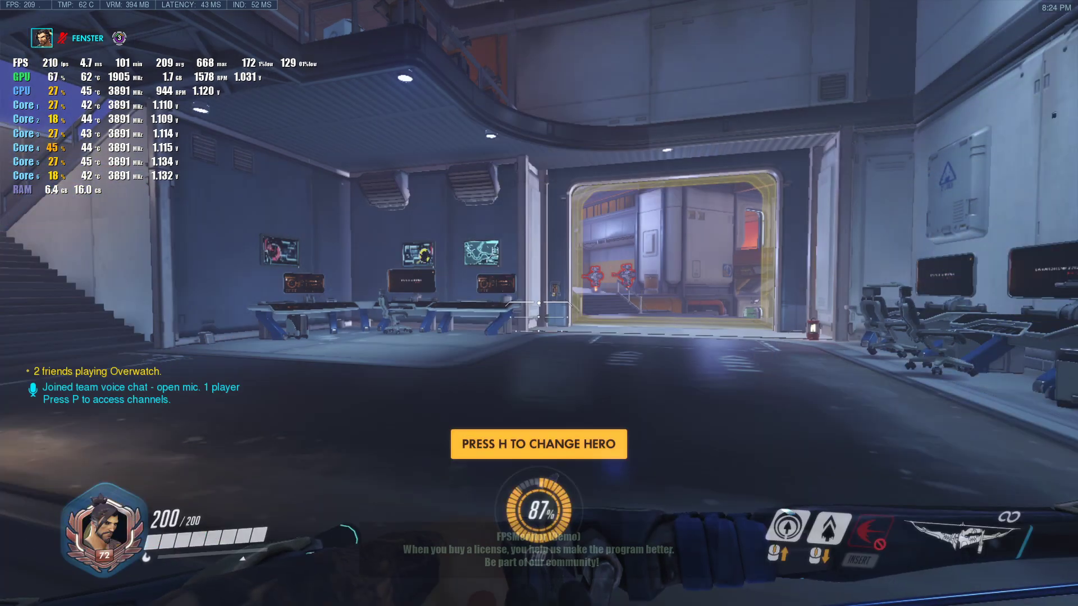
key(alt+Return)
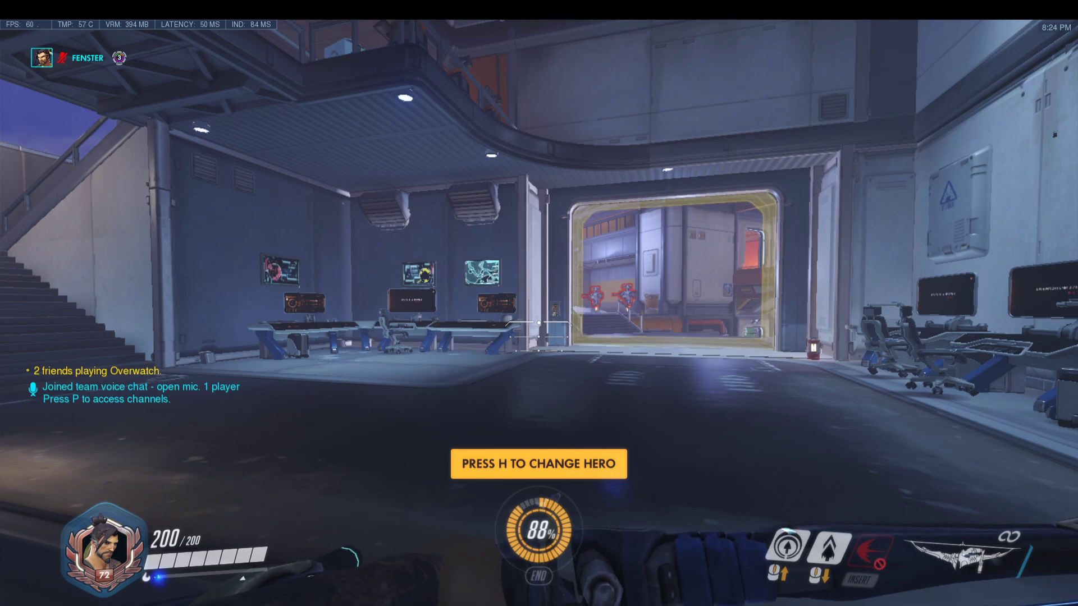
key(alt+Tab)
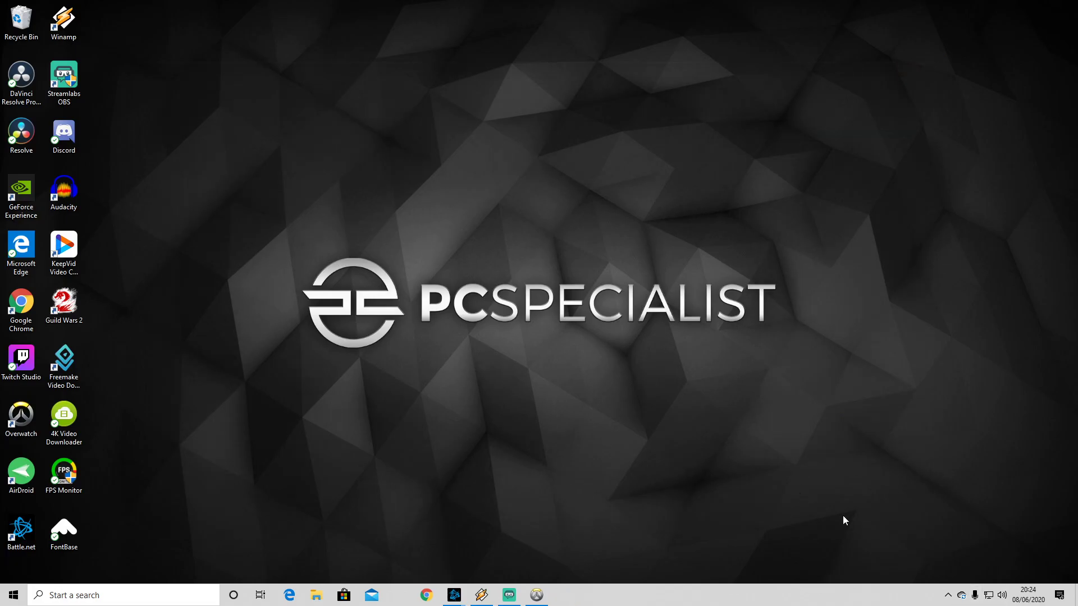